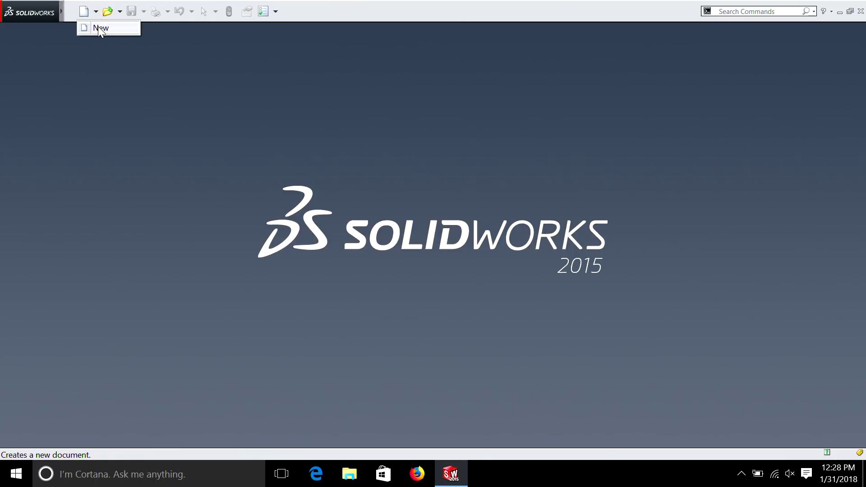
# Create a new part document and set its unit system to IPS
pyautogui.click(97, 26)
pyautogui.click(370, 399)
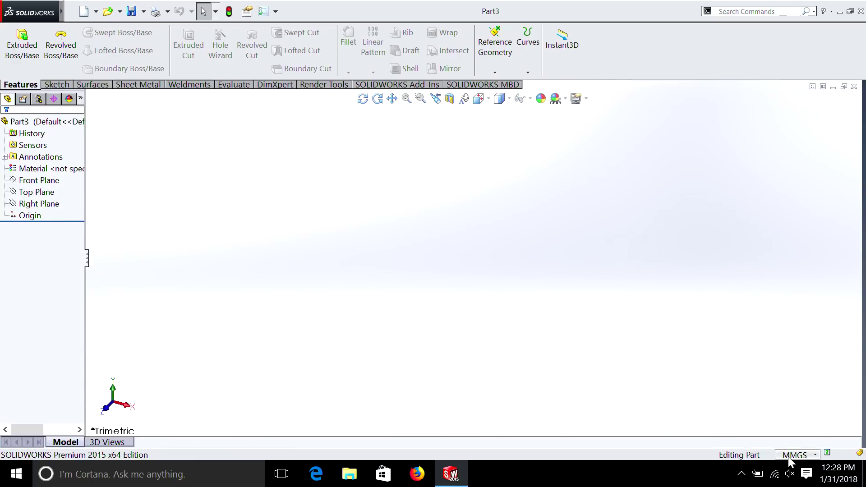
pyautogui.click(789, 456)
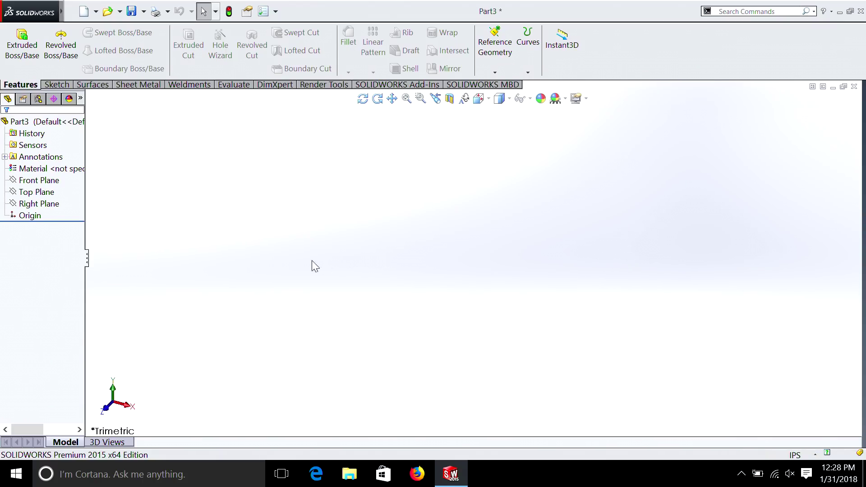
# Sketch a circle of about 2.2 in radius on the Front Plane, centred on the origin
pyautogui.click(34, 180)
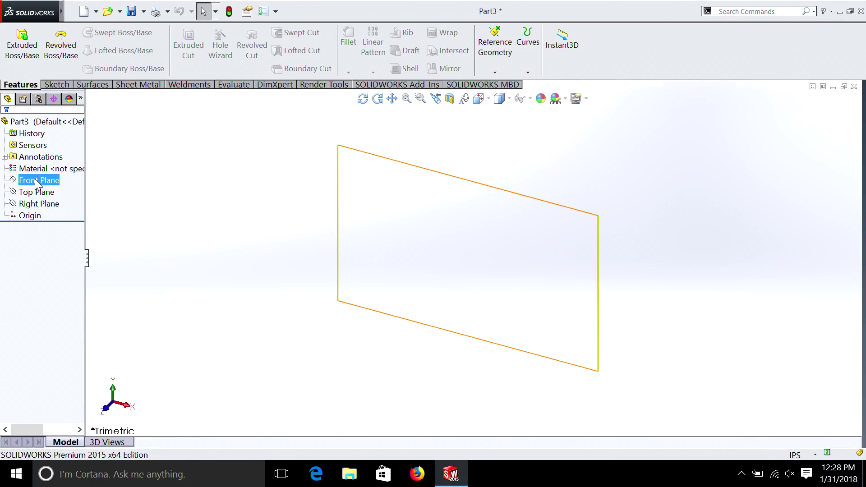
pyautogui.rightClick(36, 181)
pyautogui.click(43, 165)
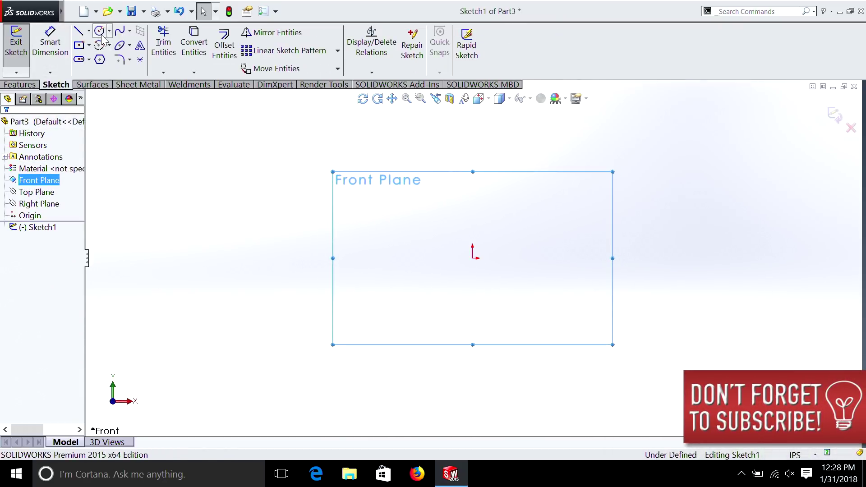
pyautogui.click(100, 31)
pyautogui.click(473, 258)
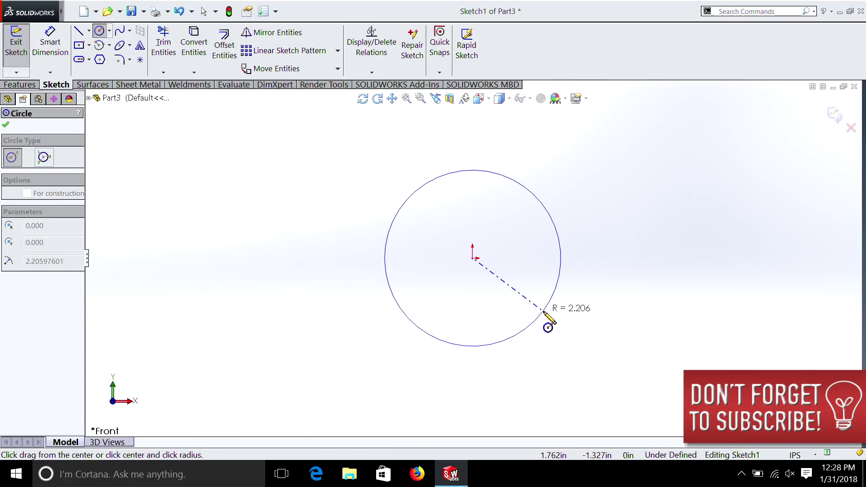
pyautogui.click(544, 311)
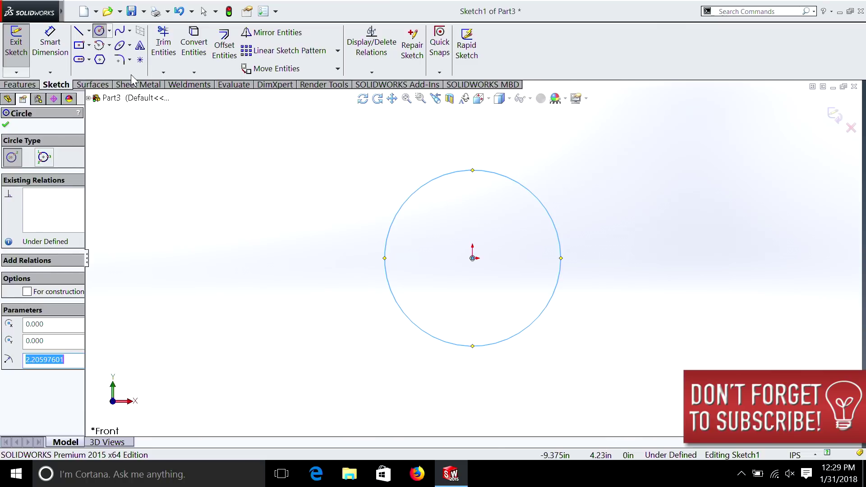
# Dimension the circle's diameter and set it to 12 in
pyautogui.click(50, 43)
pyautogui.click(539, 199)
pyautogui.click(626, 254)
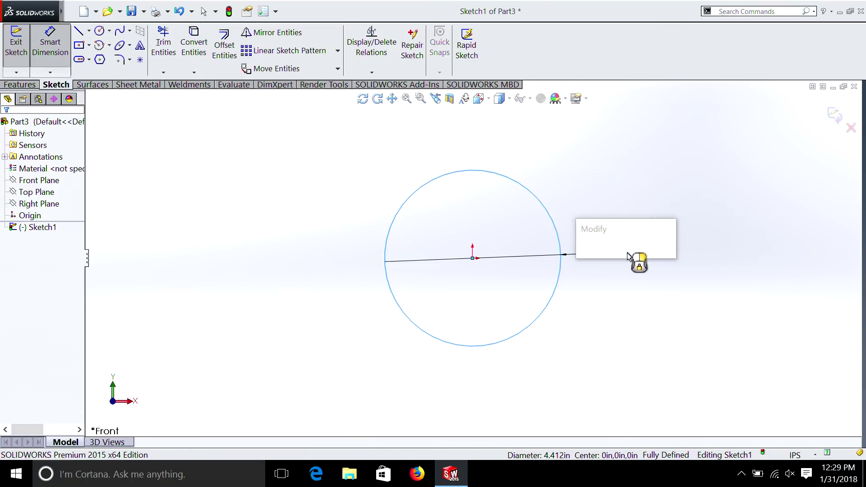
pyautogui.write('12')
pyautogui.press('Return')
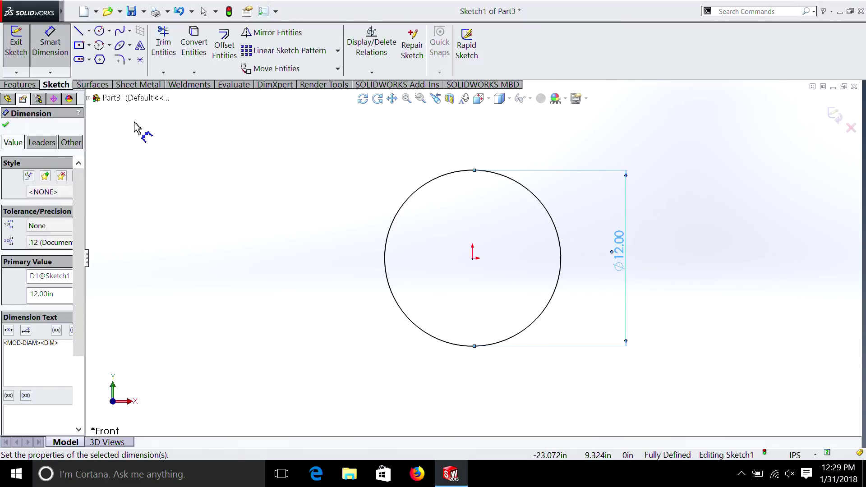
# Extrude the circle as a solid boss with a blind depth of 0.5 in
pyautogui.click(36, 87)
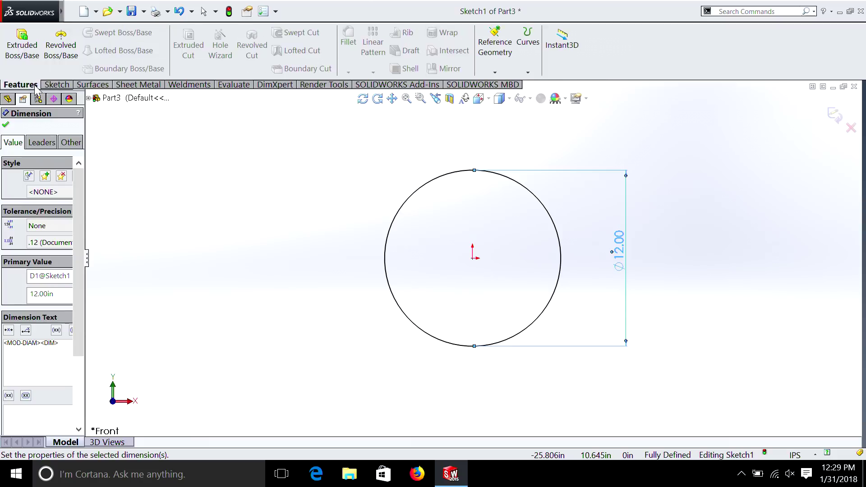
pyautogui.click(23, 43)
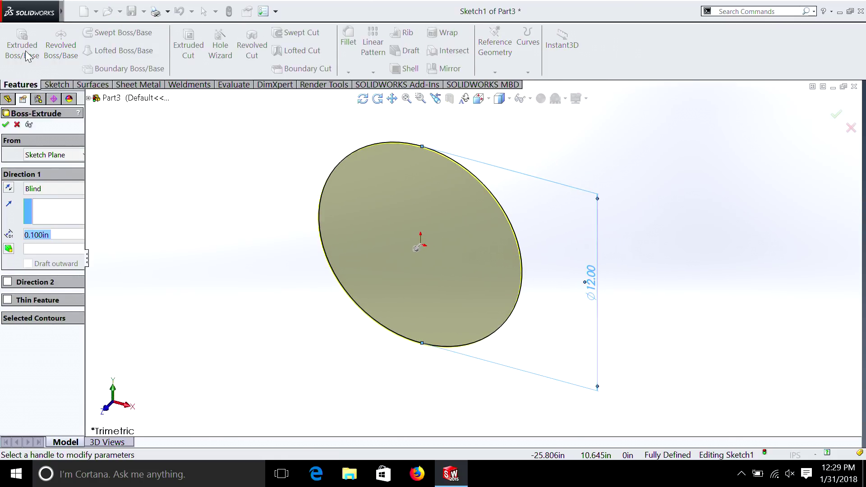
pyautogui.write('0.5')
pyautogui.press('Return')
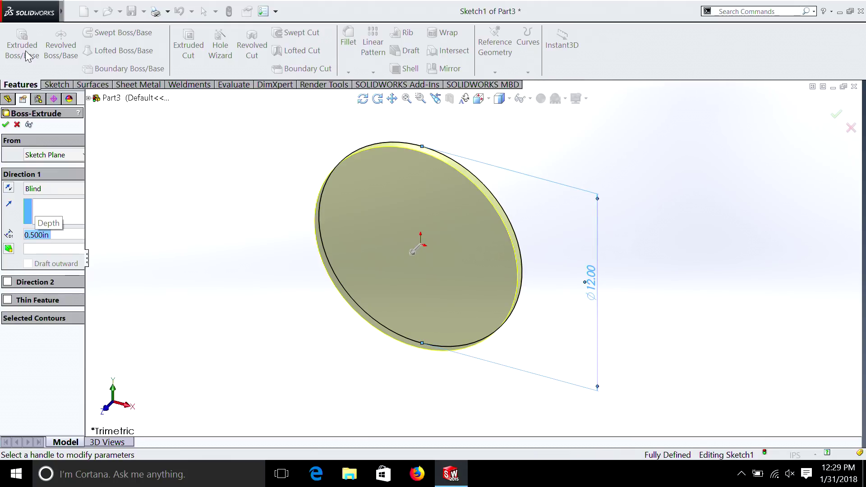
pyautogui.click(6, 125)
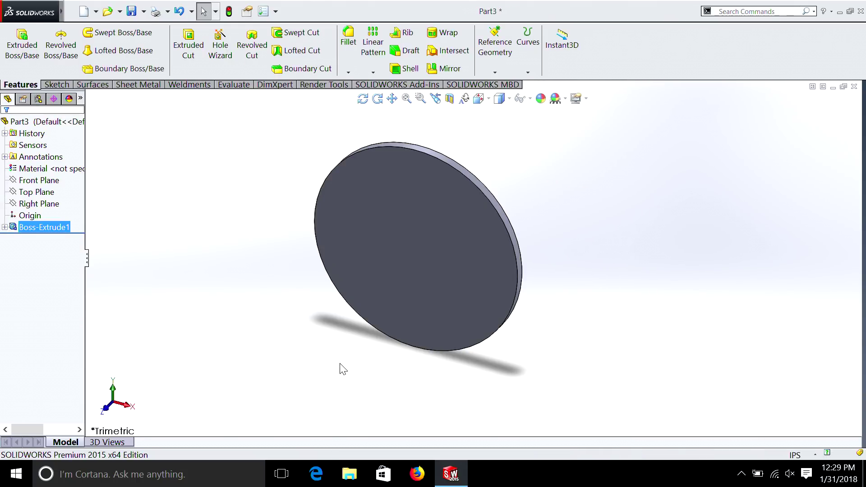
# Start a sketch on the disc's front face and draw a vertical centerline about 4.1 in long up from the origin
pyautogui.hotkey('ctrl', '1')
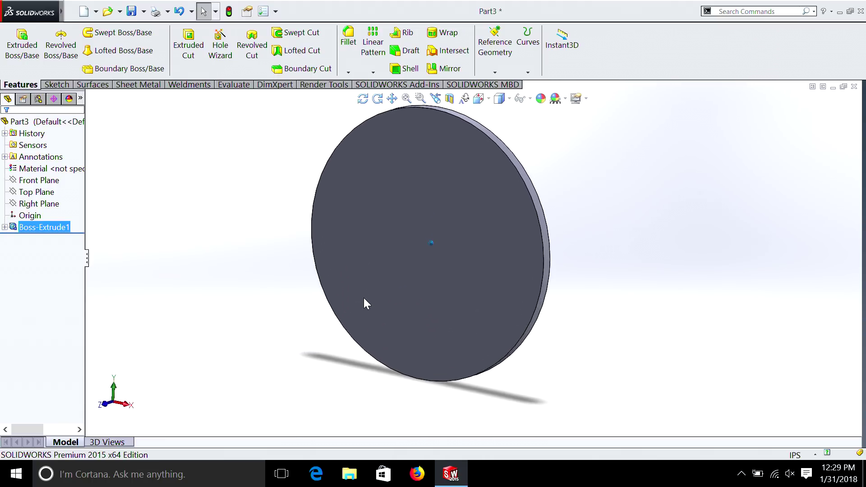
pyautogui.rightClick(453, 199)
pyautogui.click(479, 178)
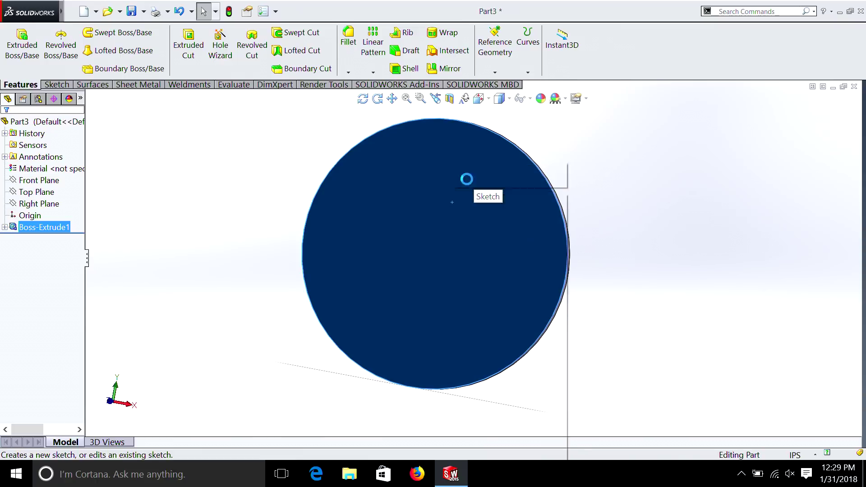
pyautogui.click(89, 31)
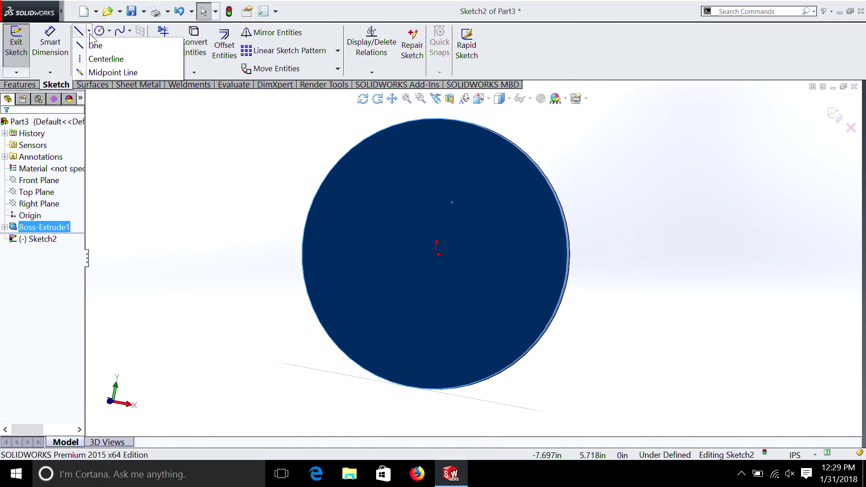
pyautogui.click(105, 58)
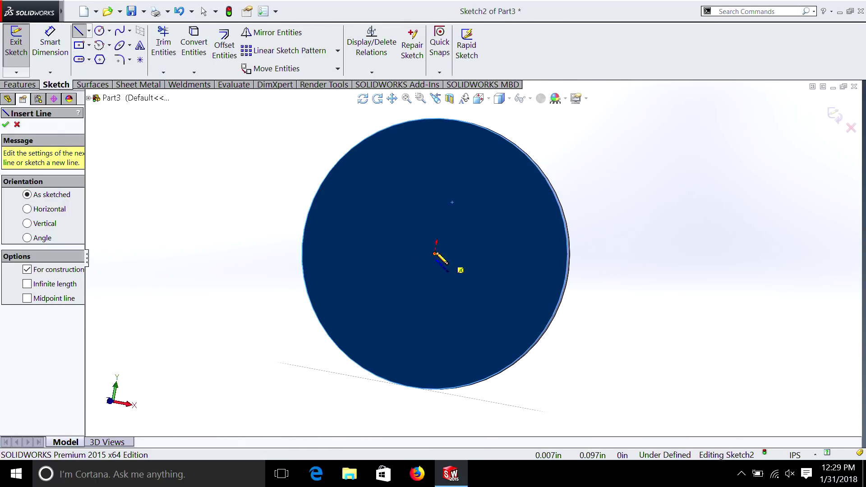
pyautogui.click(437, 253)
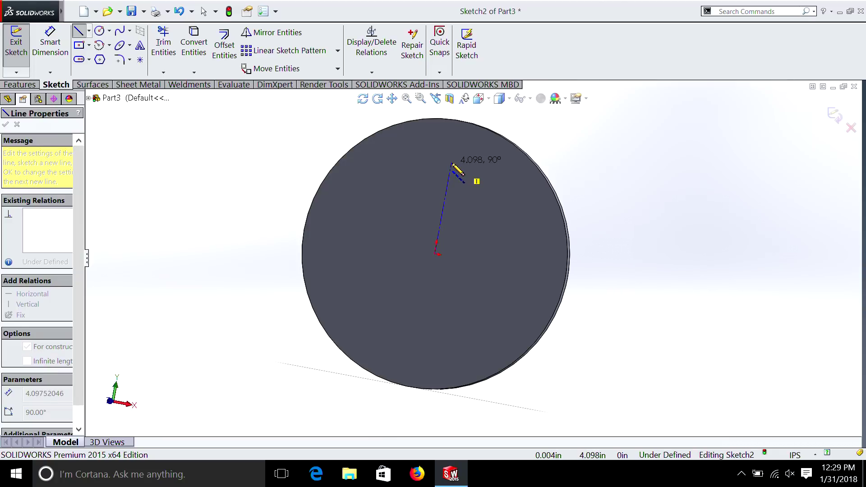
pyautogui.click(452, 162)
pyautogui.press('Escape')
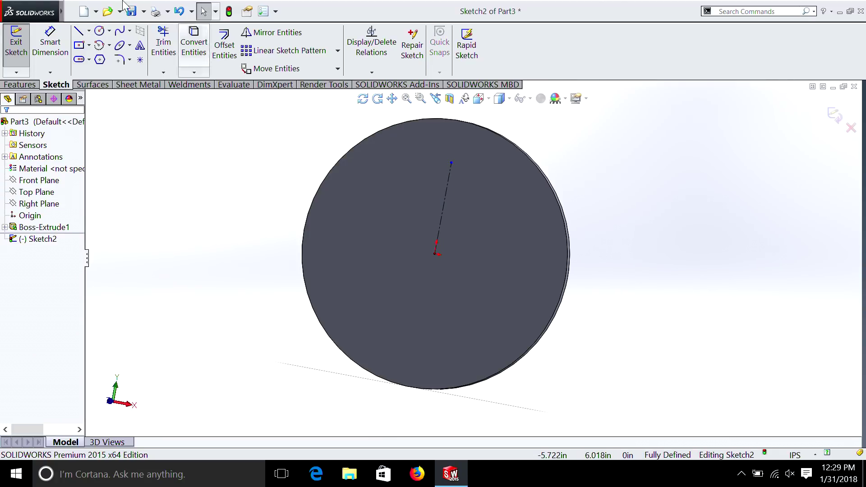
# Sketch a circle centred on the centerline's upper end and set its diameter to 0.75 in
pyautogui.click(99, 31)
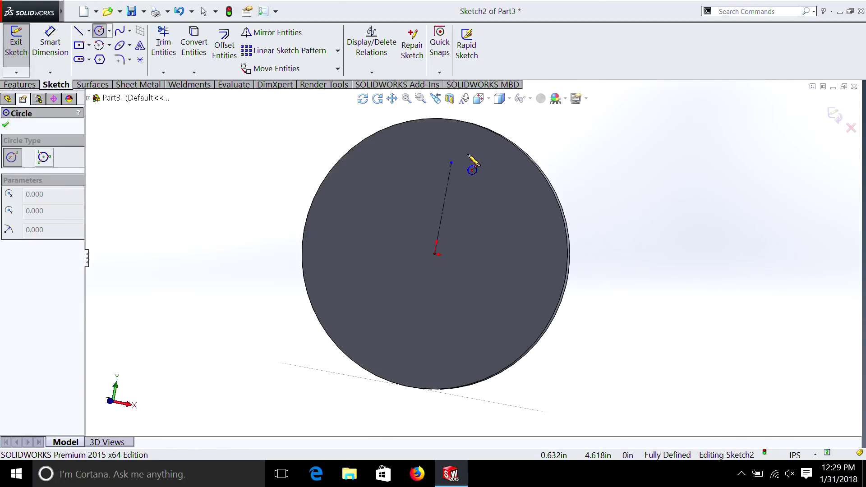
pyautogui.click(451, 162)
pyautogui.click(466, 178)
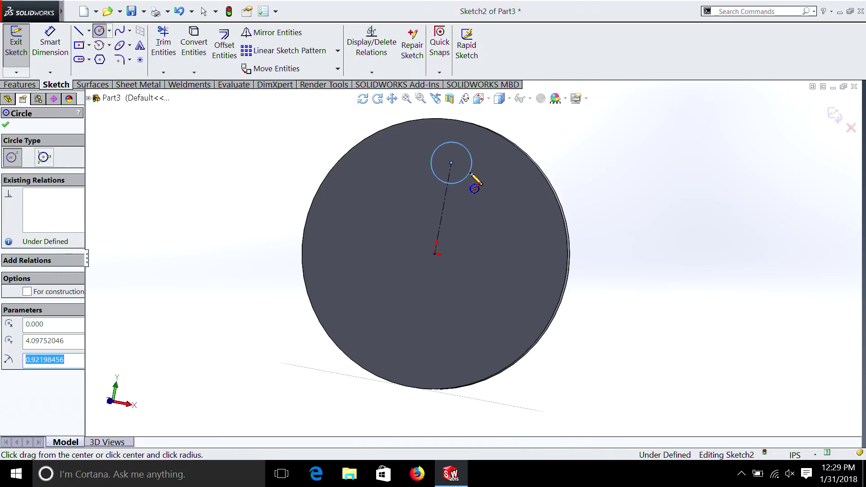
pyautogui.click(64, 48)
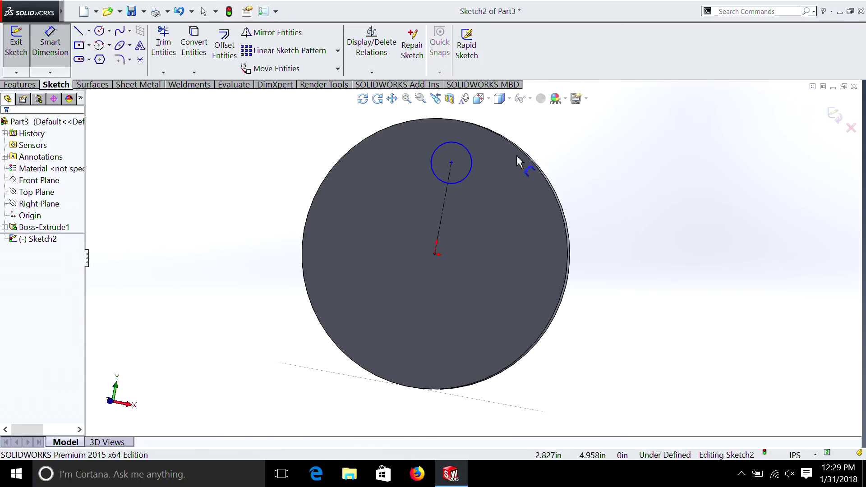
pyautogui.click(471, 160)
pyautogui.click(568, 191)
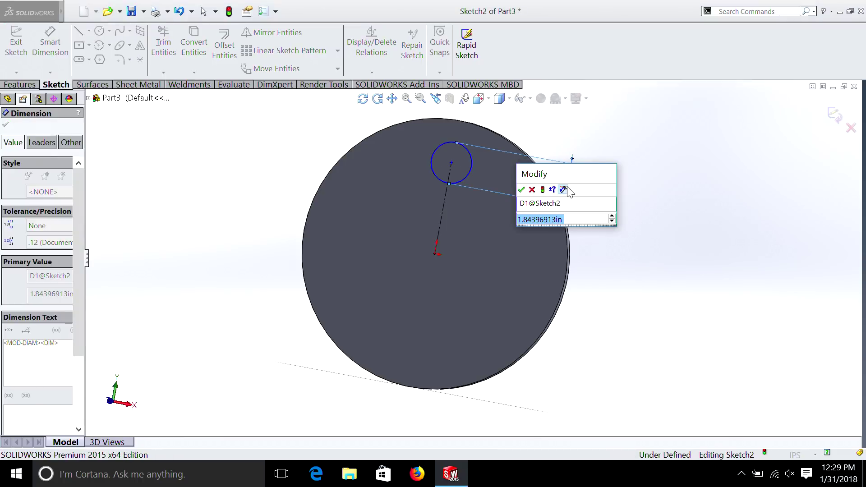
pyautogui.write('.75')
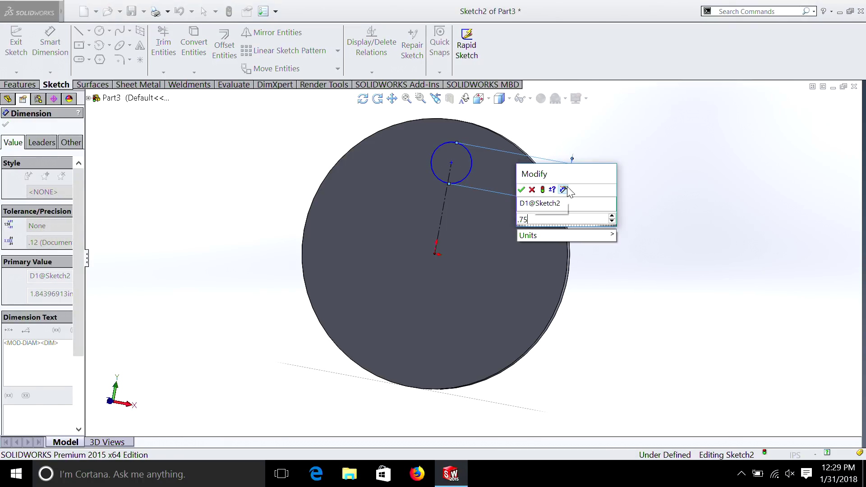
pyautogui.press('Return')
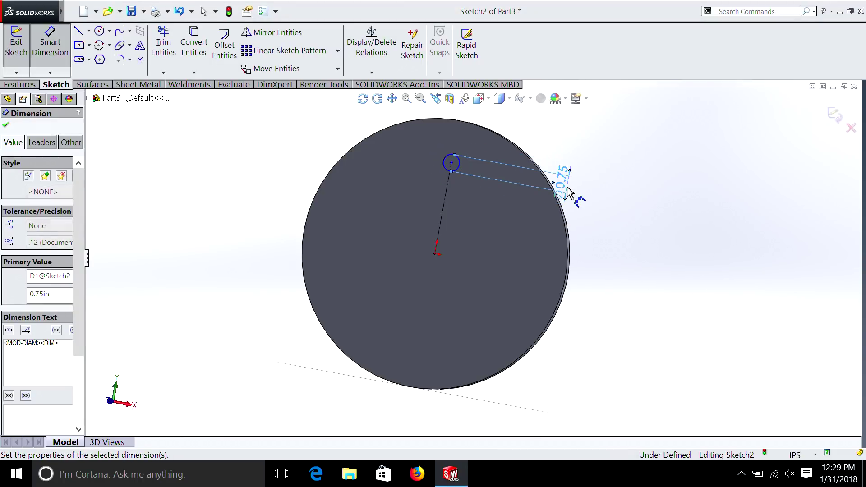
# Dimension the vertical centerline and set its length to 4 in
pyautogui.click(446, 199)
pyautogui.click(511, 228)
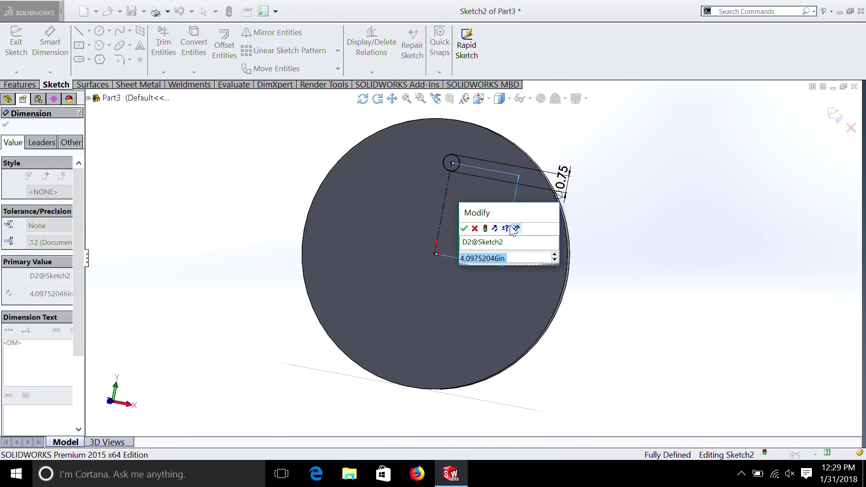
pyautogui.write('4')
pyautogui.press('Return')
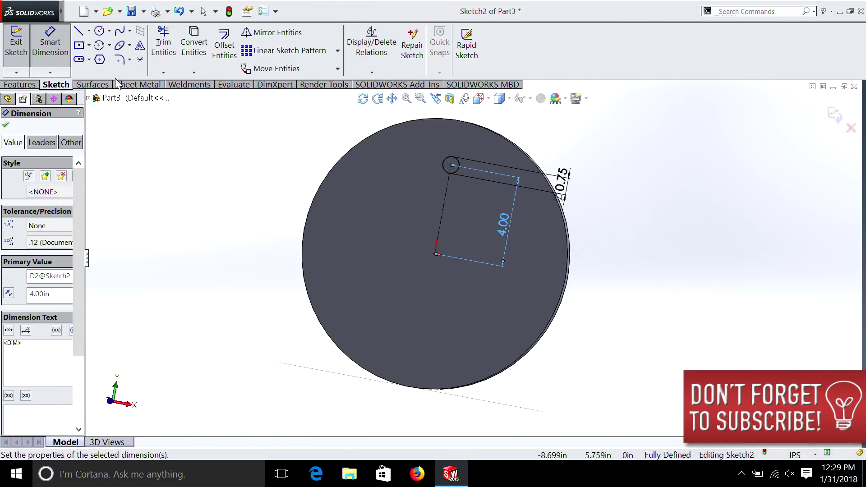
# Cut the small circle through the disc with an Extruded Cut set to Through All
pyautogui.click(36, 85)
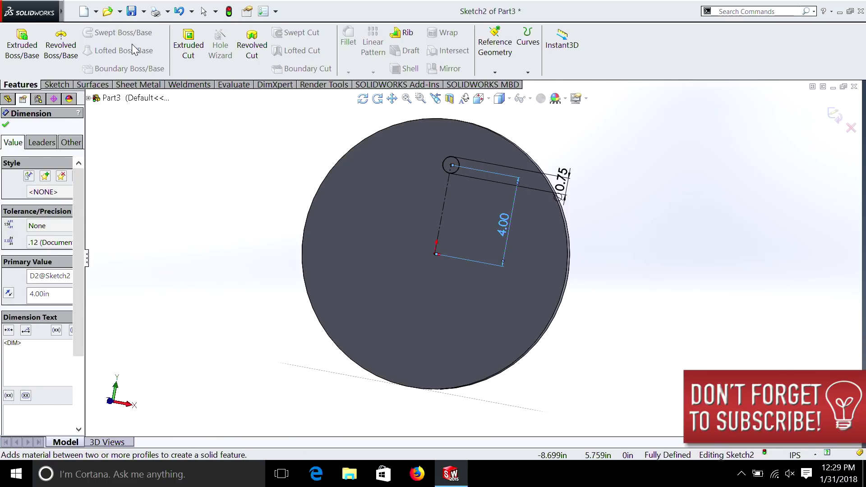
pyautogui.click(183, 42)
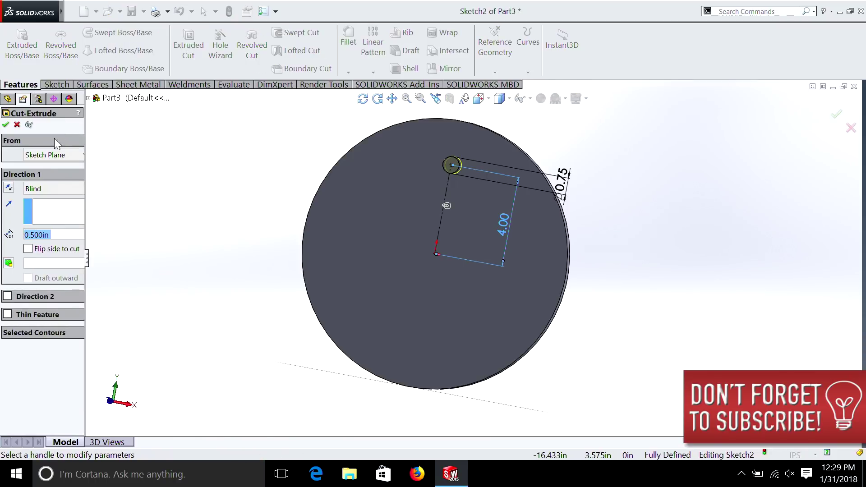
pyautogui.click(45, 188)
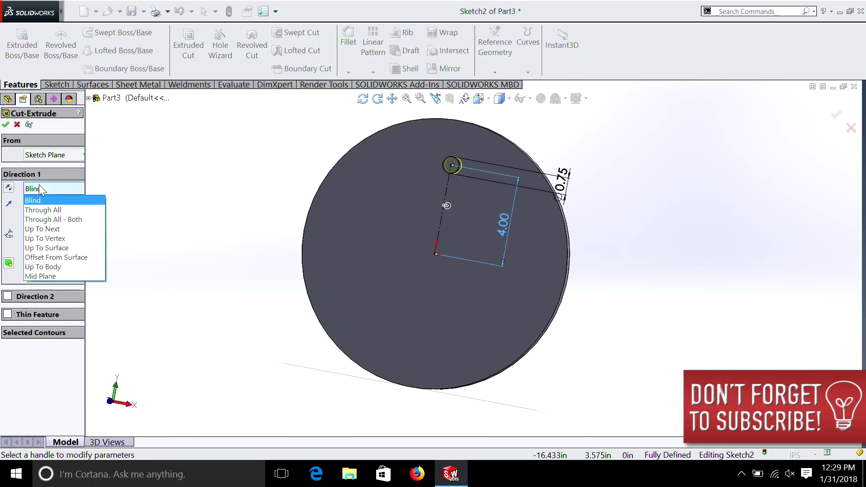
pyautogui.click(45, 210)
pyautogui.click(6, 124)
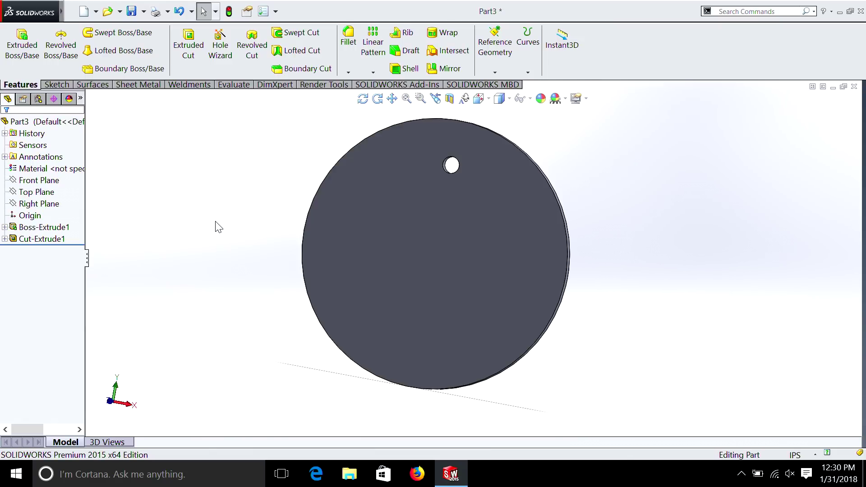
# Create a reference axis through the disc's centre from its outer cylindrical face
pyautogui.click(495, 72)
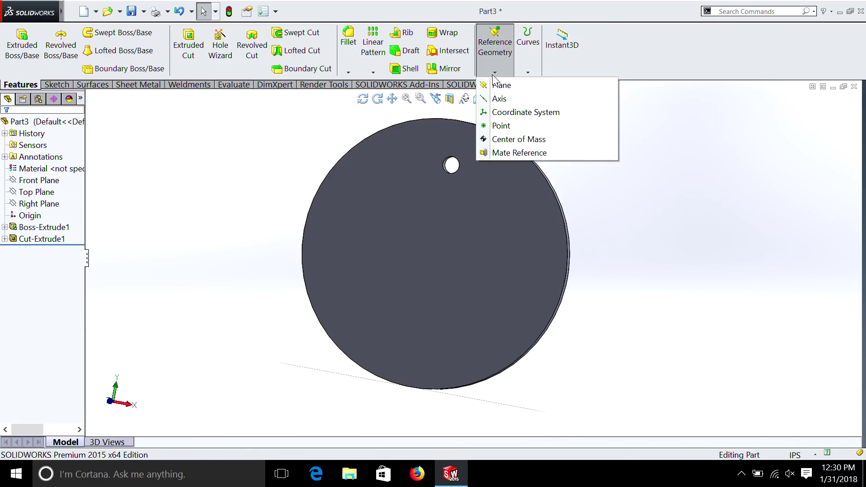
pyautogui.click(499, 100)
pyautogui.moveTo(560, 212)
pyautogui.mouseDown(button='middle')
pyautogui.moveTo(573, 219)
pyautogui.moveTo(543, 212)
pyautogui.mouseUp(button='middle')
pyautogui.scroll(-3, 501, 205)
pyautogui.click(480, 211)
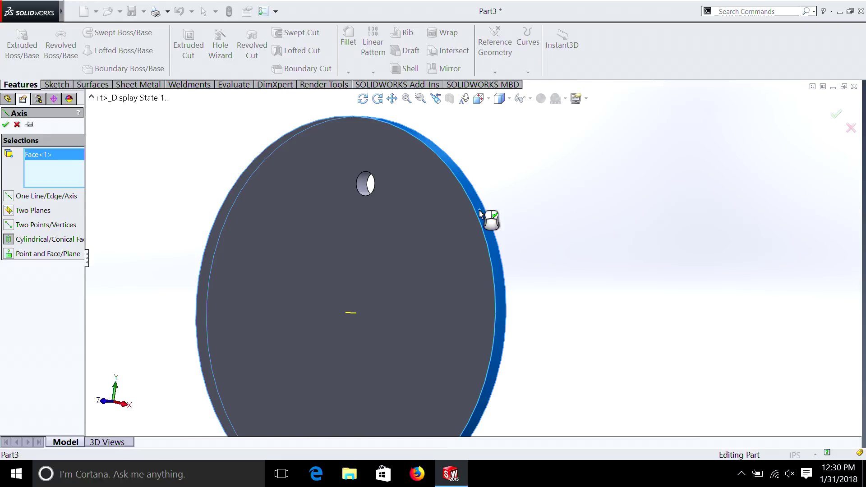
pyautogui.click(5, 124)
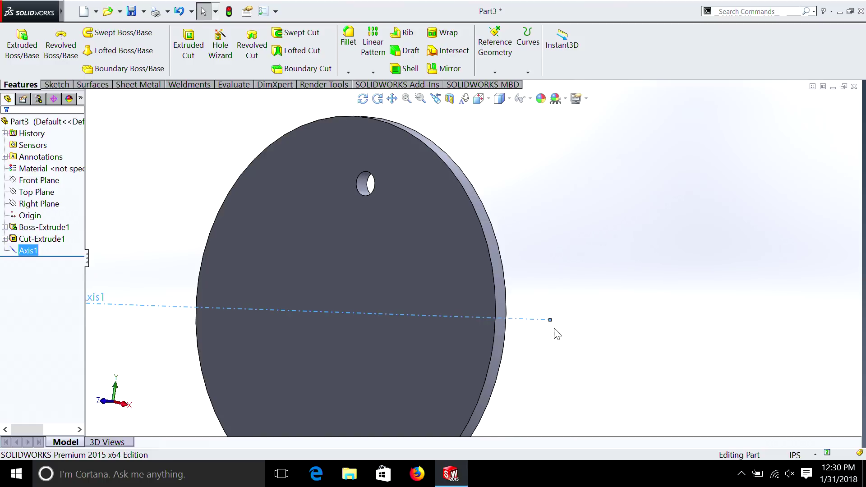
# Examine the reference axis and its direction through the disc from several viewing angles
pyautogui.scroll(2, 607, 339)
pyautogui.press('Left')
pyautogui.press('Left')
pyautogui.press('Left')
pyautogui.press('Left')
pyautogui.press('Left')
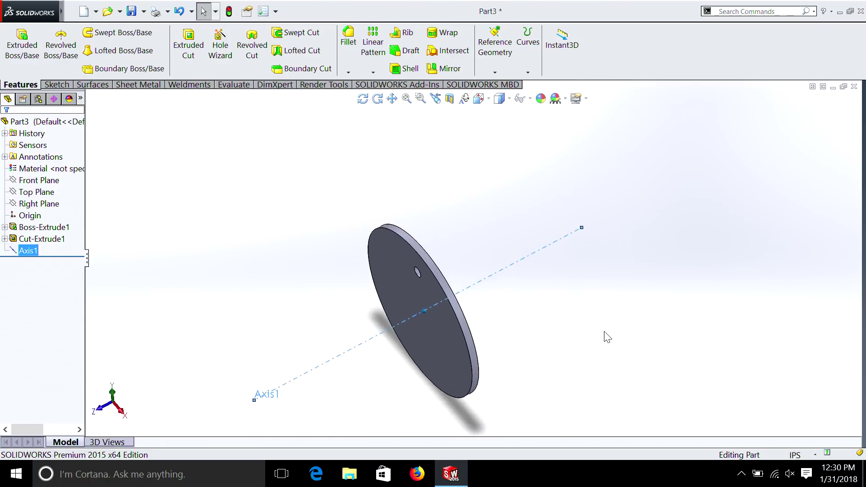
pyautogui.press('Left')
pyautogui.press('Left')
pyautogui.press('Left')
pyautogui.press('Left')
pyautogui.press('Left')
pyautogui.press('Left')
pyautogui.press('Left')
pyautogui.press('Left')
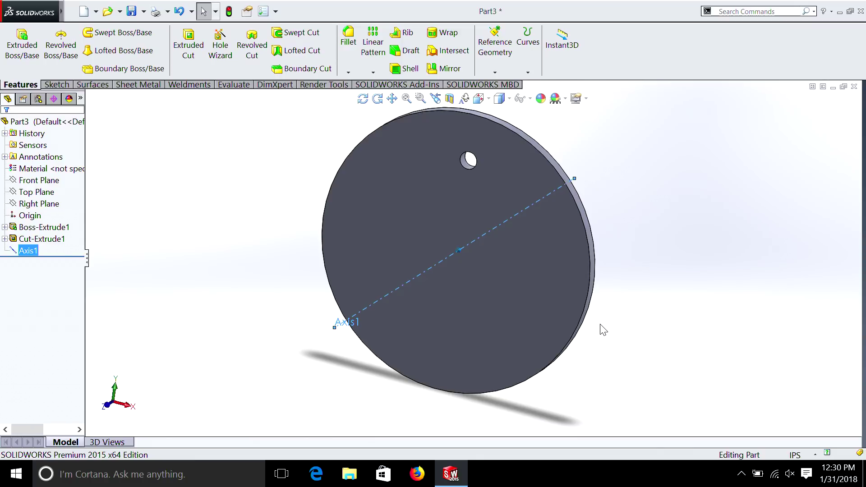
# Pattern the small hole around the disc's central axis as 12 equally spaced instances over 360 degrees
pyautogui.press('Left')
pyautogui.press('Left')
pyautogui.click(603, 324)
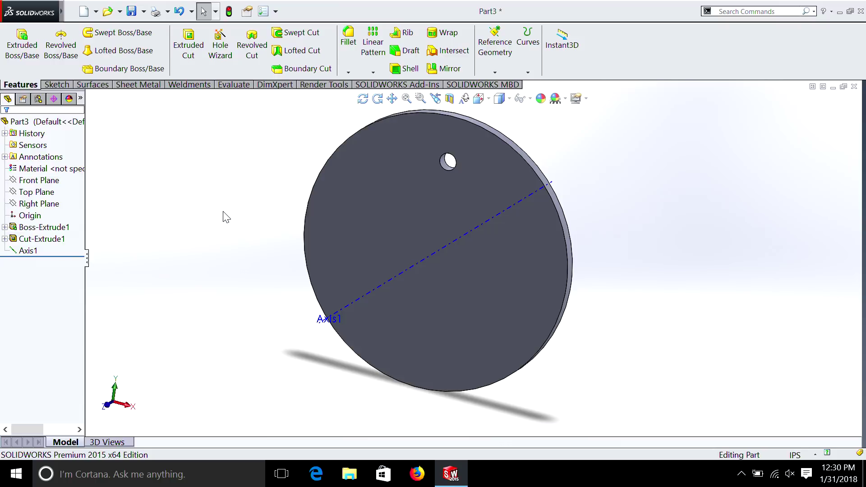
pyautogui.click(373, 73)
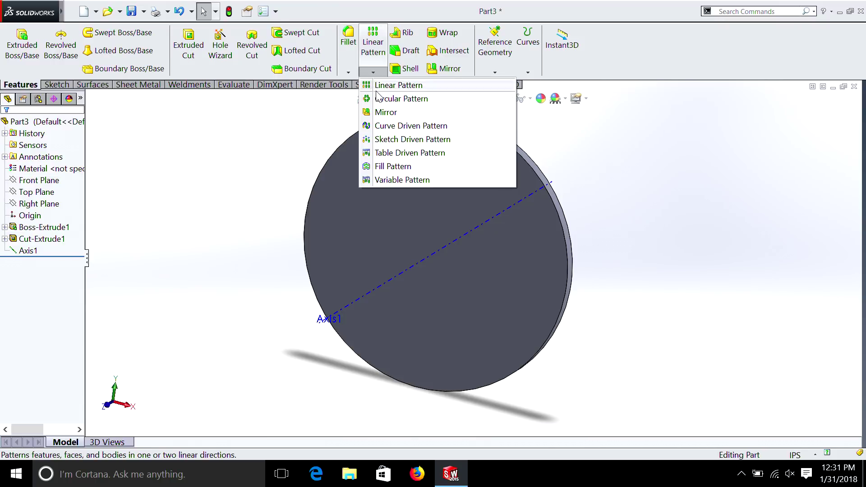
pyautogui.click(380, 100)
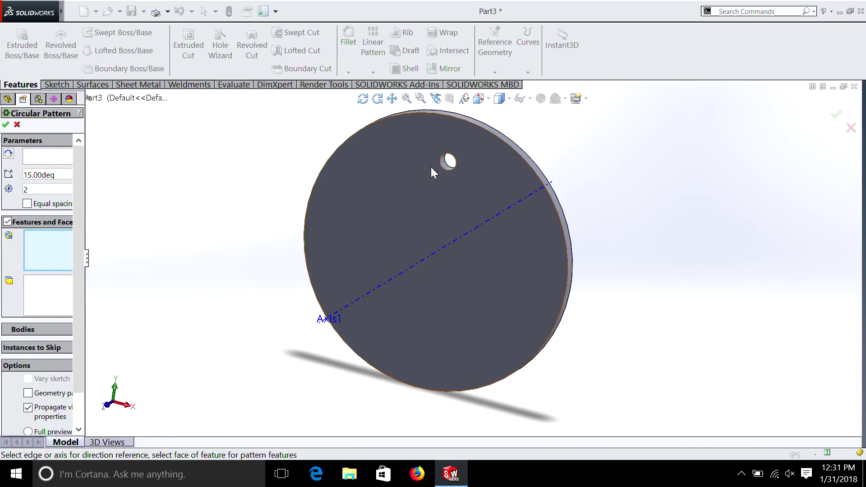
pyautogui.click(445, 168)
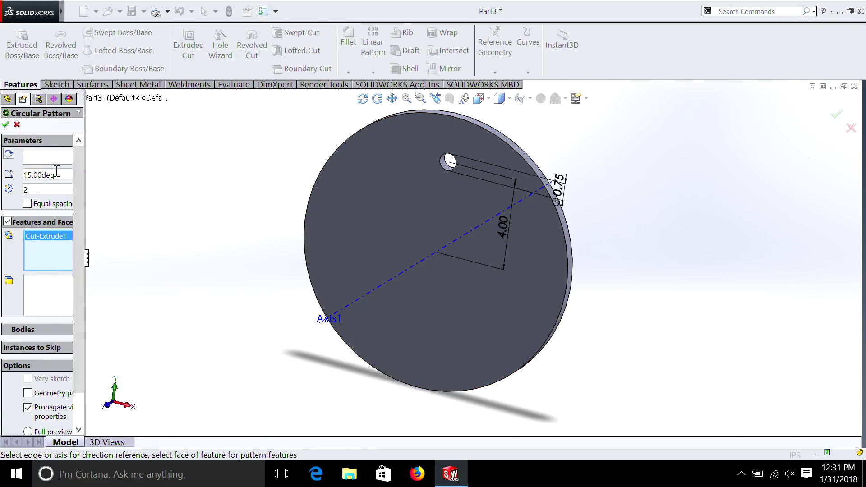
pyautogui.moveTo(63, 176); pyautogui.dragTo(4, 176)
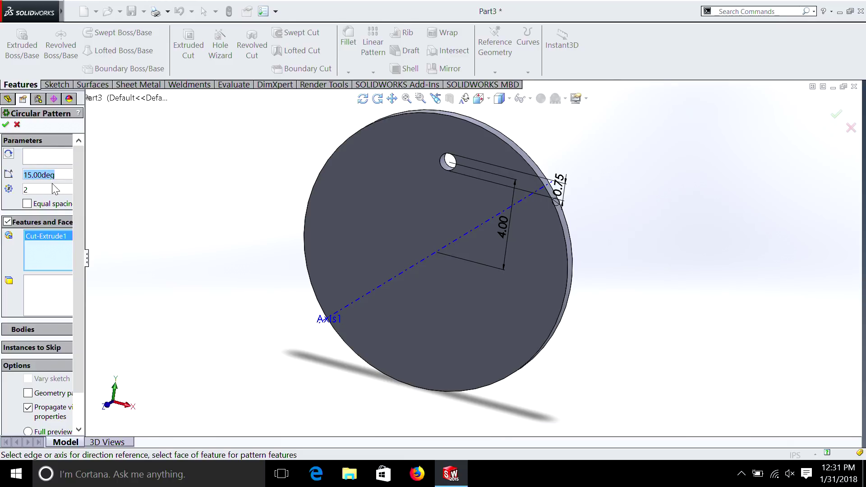
pyautogui.moveTo(87, 262); pyautogui.dragTo(197, 265)
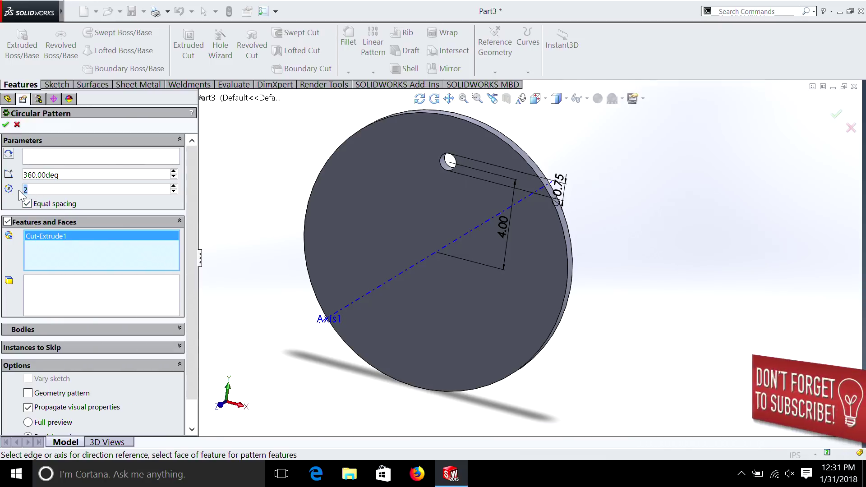
pyautogui.write('12')
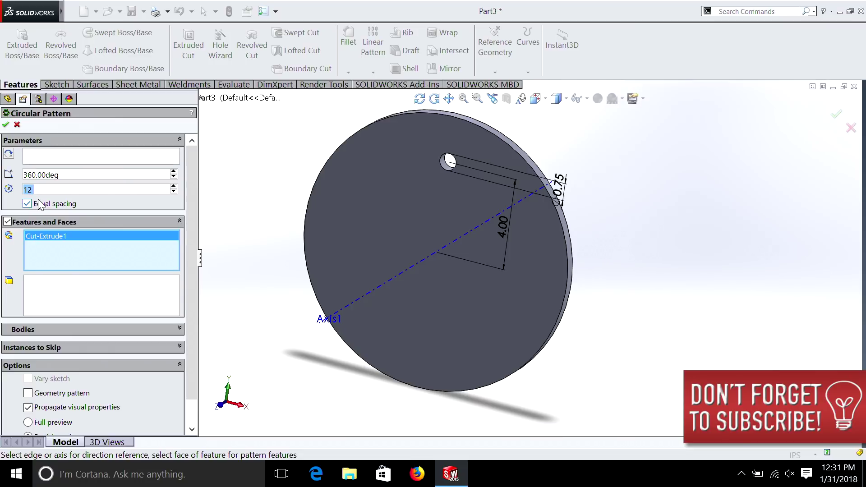
pyautogui.click(50, 158)
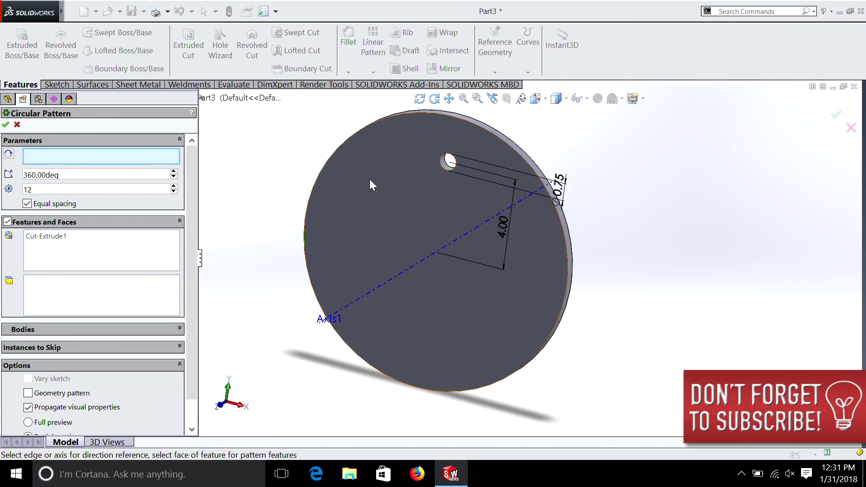
pyautogui.click(364, 298)
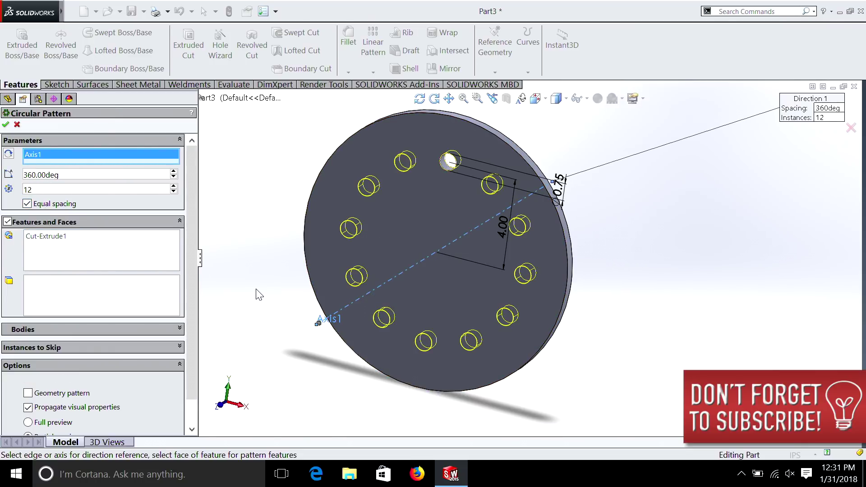
pyautogui.click(6, 125)
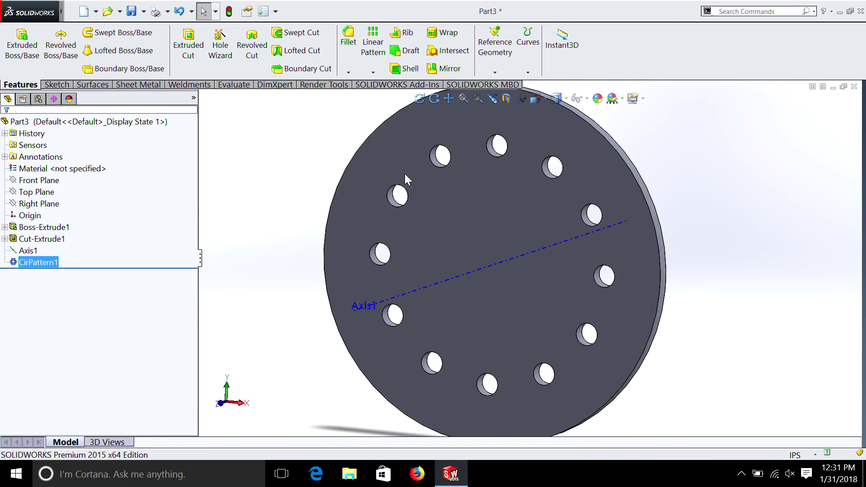
# Start a sketch on the disc's front face and draw a circle of about 0.88 in radius centred on the origin
pyautogui.moveTo(676, 169); pyautogui.dragTo(495, 246, button='middle')
pyautogui.rightClick(475, 254)
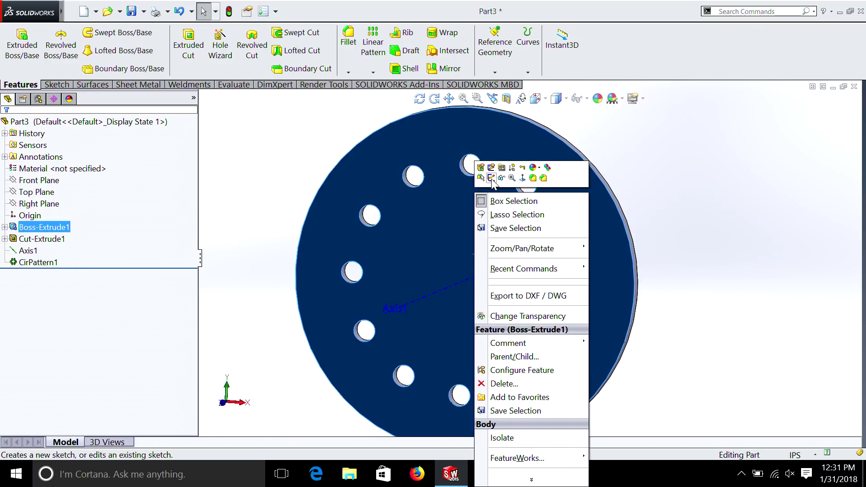
pyautogui.click(491, 177)
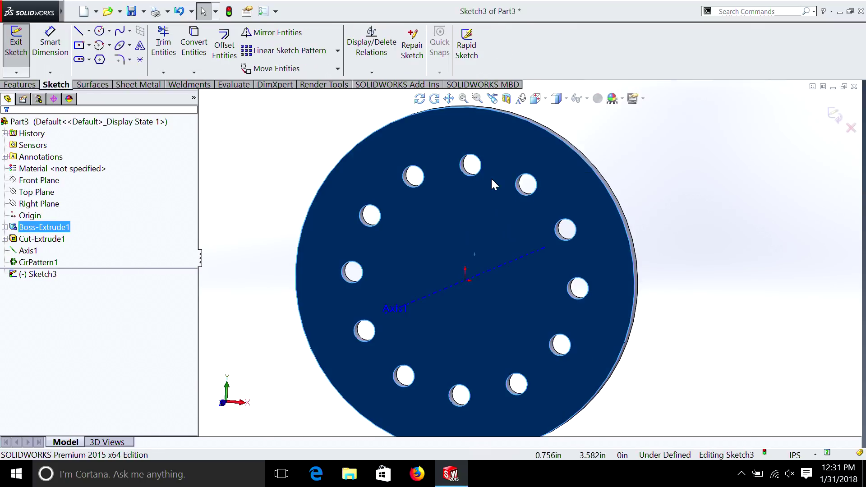
pyautogui.click(99, 31)
pyautogui.click(465, 280)
pyautogui.click(487, 290)
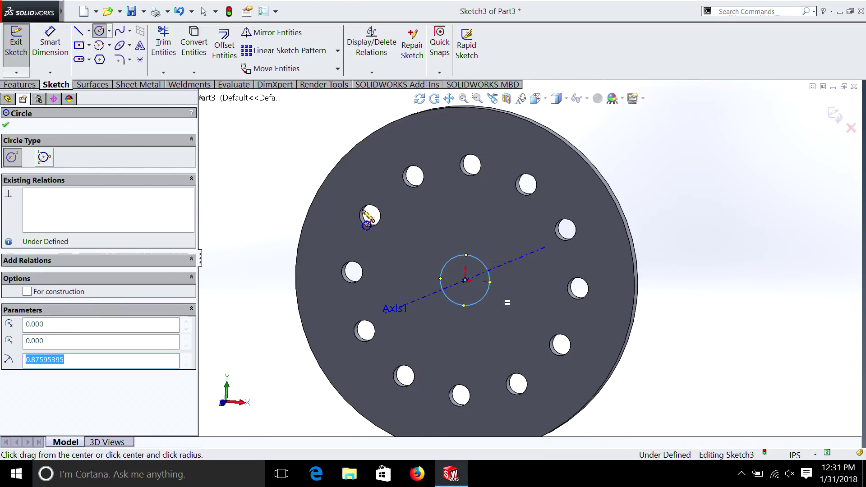
# Dimension the central circle and set its diameter to 0.5 in
pyautogui.click(51, 43)
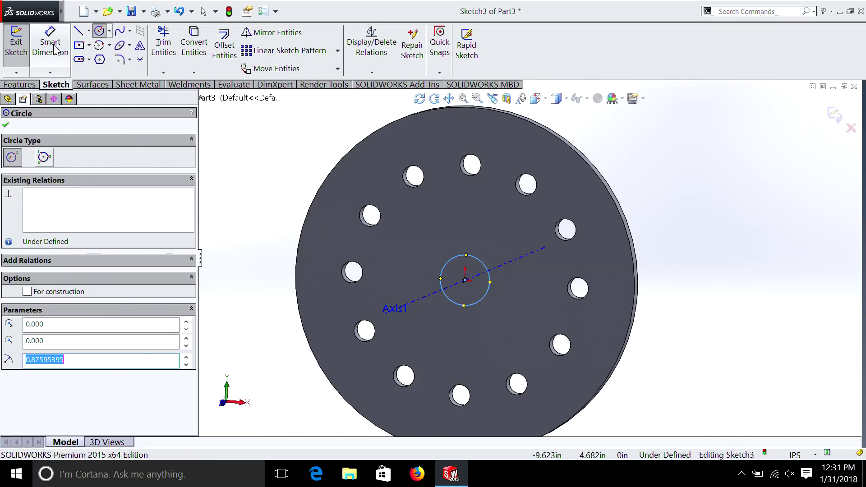
pyautogui.click(488, 276)
pyautogui.click(517, 280)
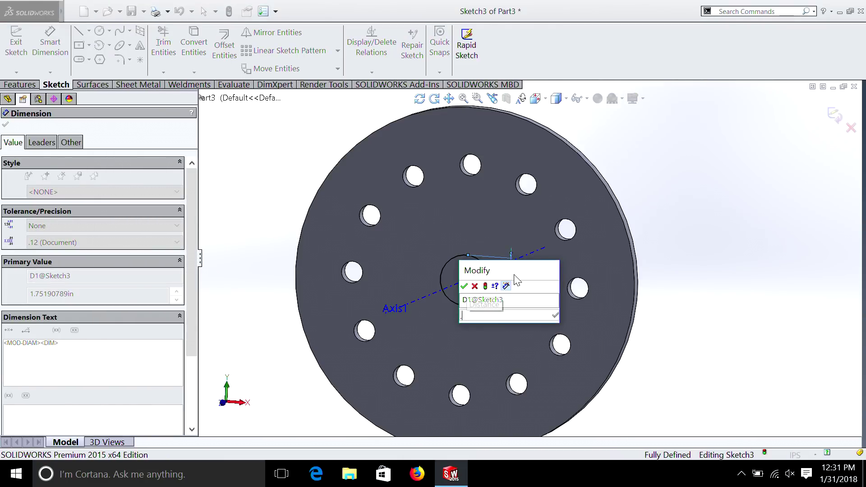
pyautogui.write('5')
pyautogui.press('Return')
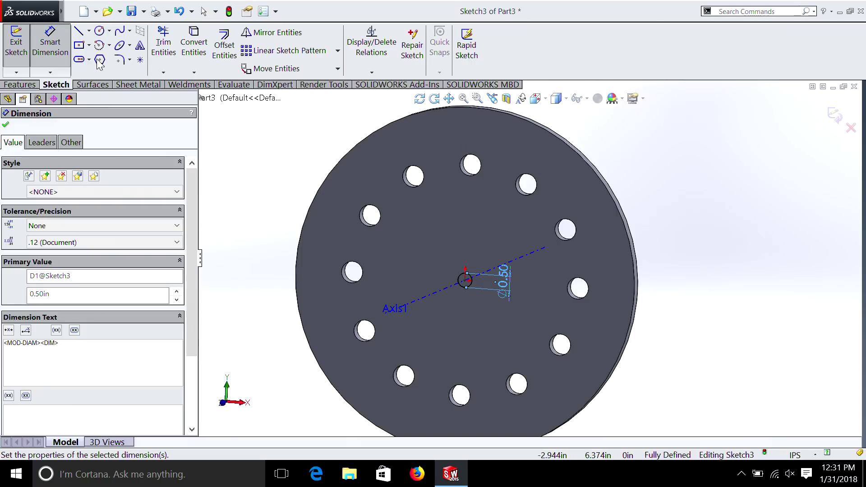
# Cut the central circle through the disc with an Extruded Cut set to Through All
pyautogui.click(20, 84)
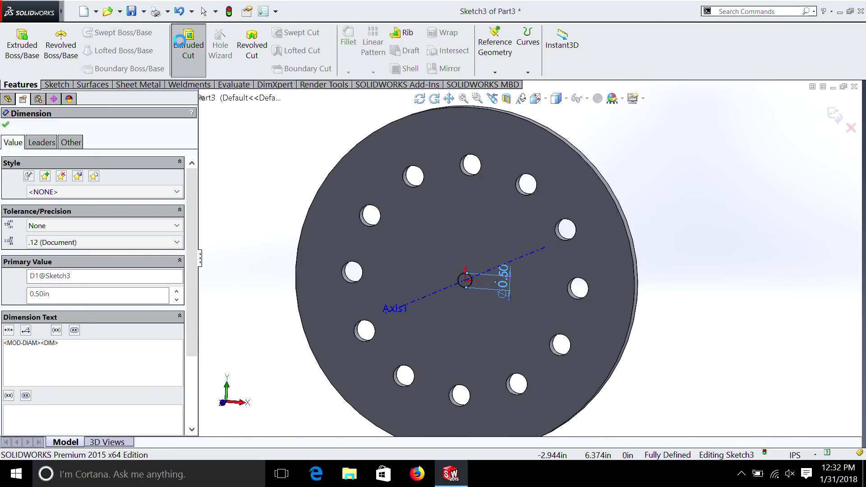
pyautogui.click(189, 45)
pyautogui.click(102, 190)
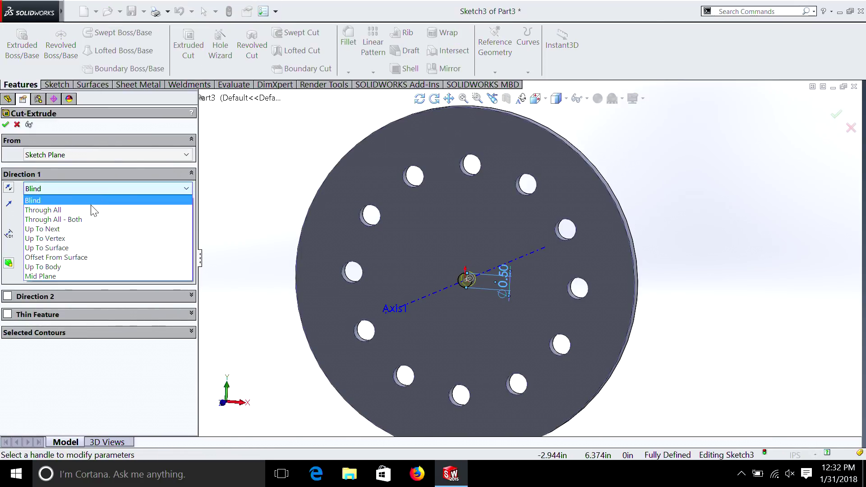
pyautogui.click(42, 208)
pyautogui.click(6, 125)
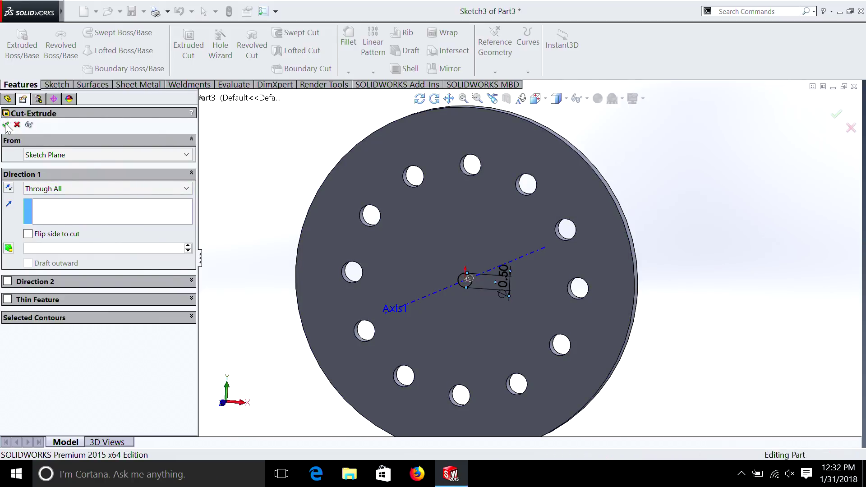
# On the disc's front face, sketch a circle of about 0.8 in radius around the central hole and convert the hole's edge into the sketch
pyautogui.click(518, 311)
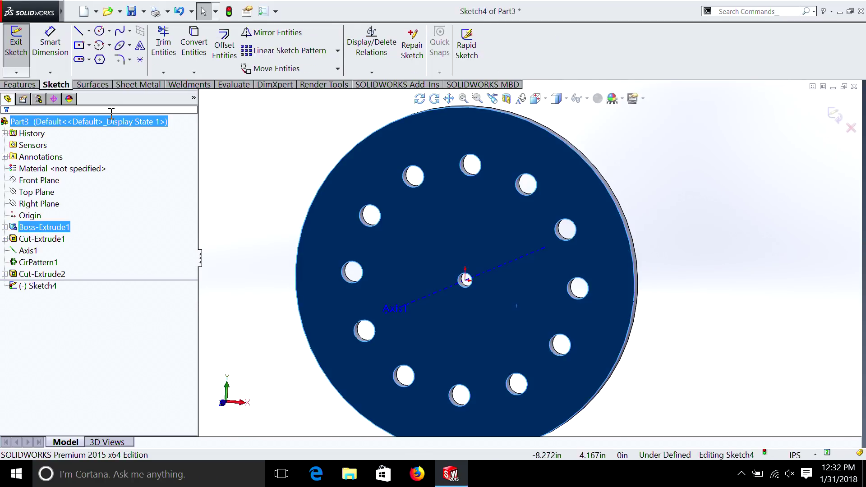
pyautogui.click(100, 30)
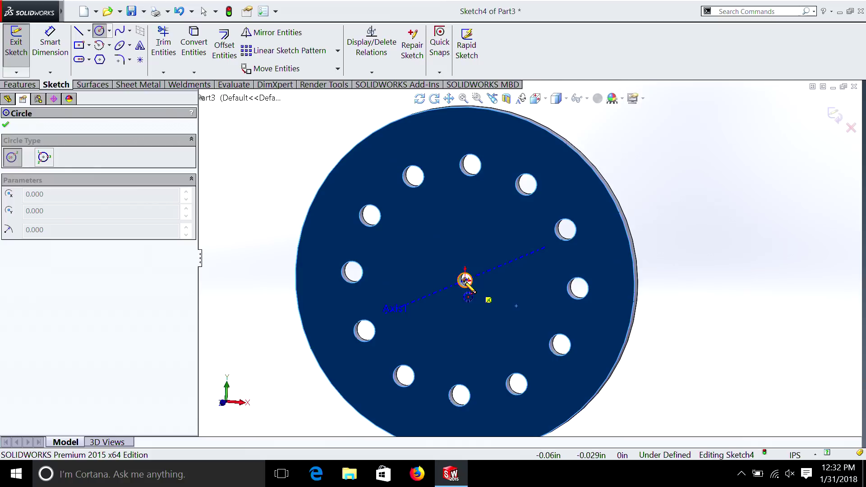
pyautogui.click(464, 280)
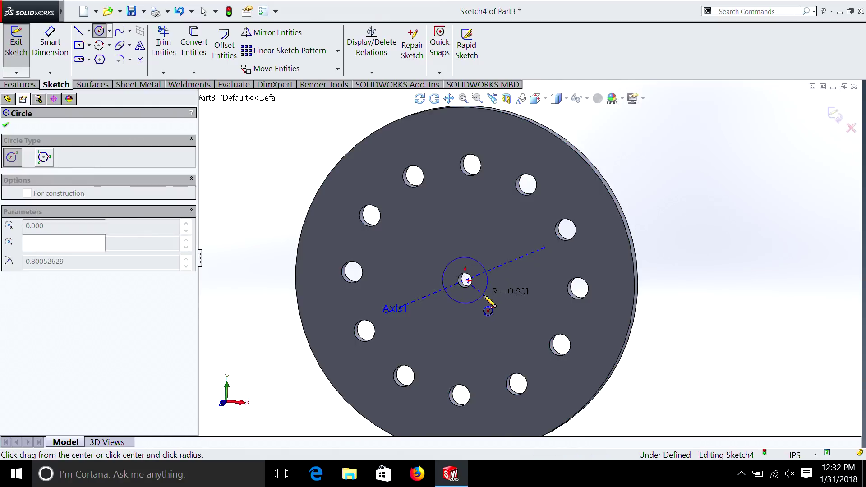
pyautogui.click(478, 297)
pyautogui.scroll(-3, 472, 302)
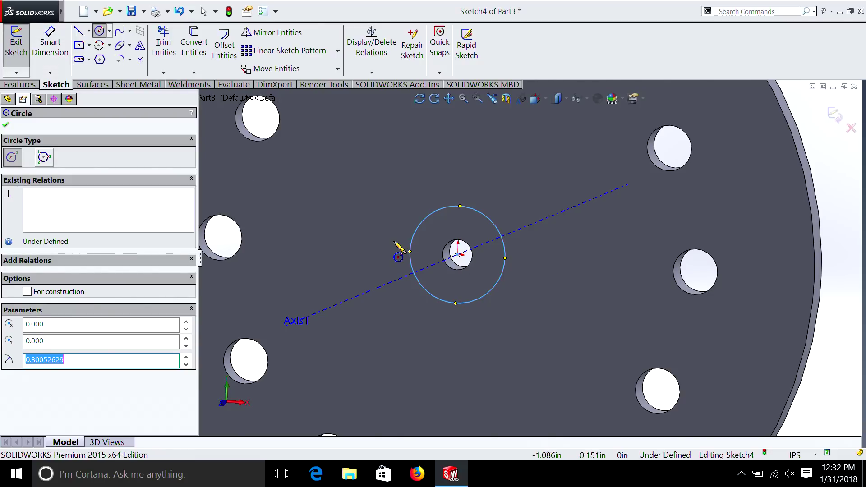
pyautogui.press('Escape')
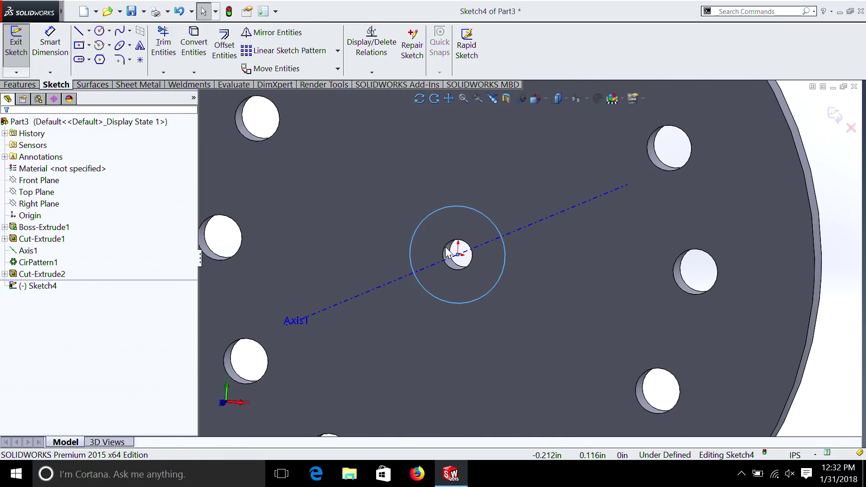
pyautogui.click(203, 50)
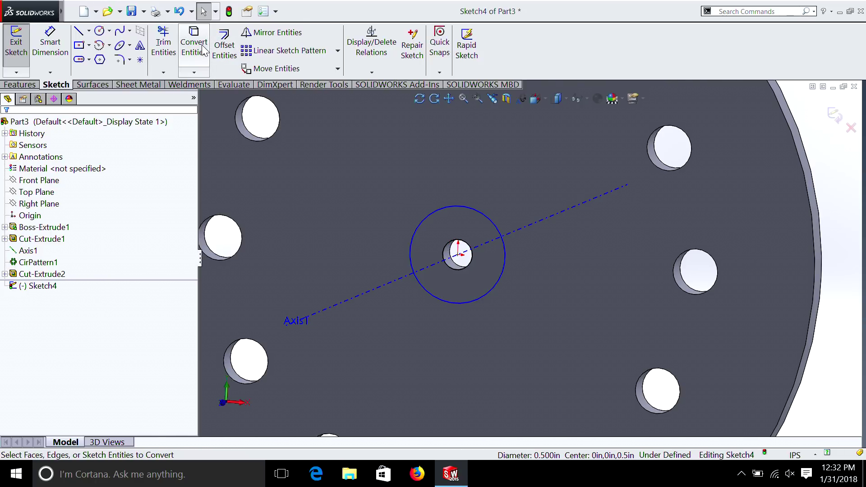
# Set the outer circle's diameter to 1 in and extrude the ring around the central hole as a boss
pyautogui.click(50, 43)
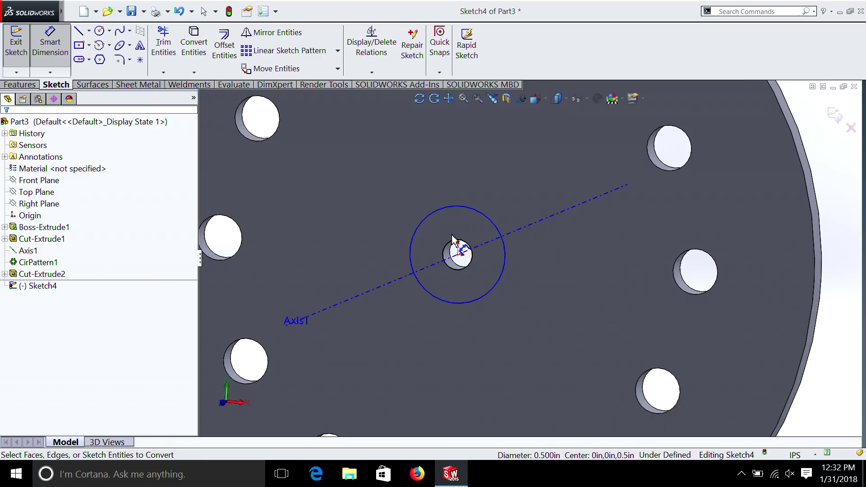
pyautogui.click(490, 222)
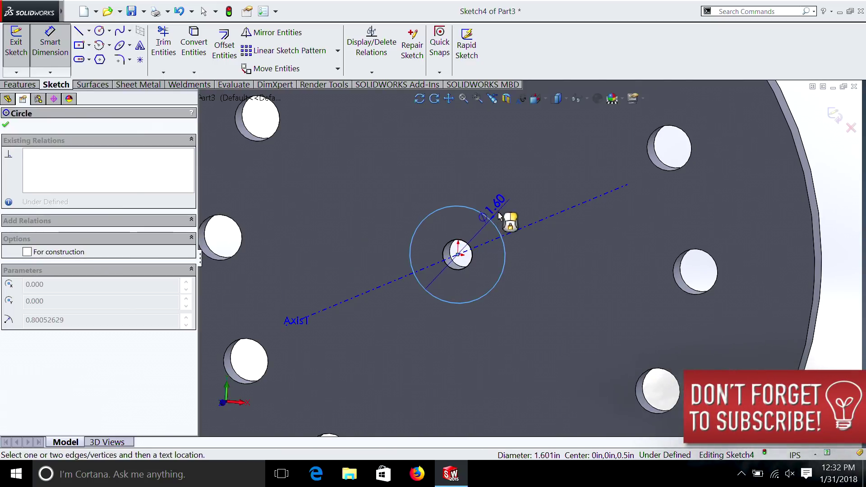
pyautogui.click(463, 177)
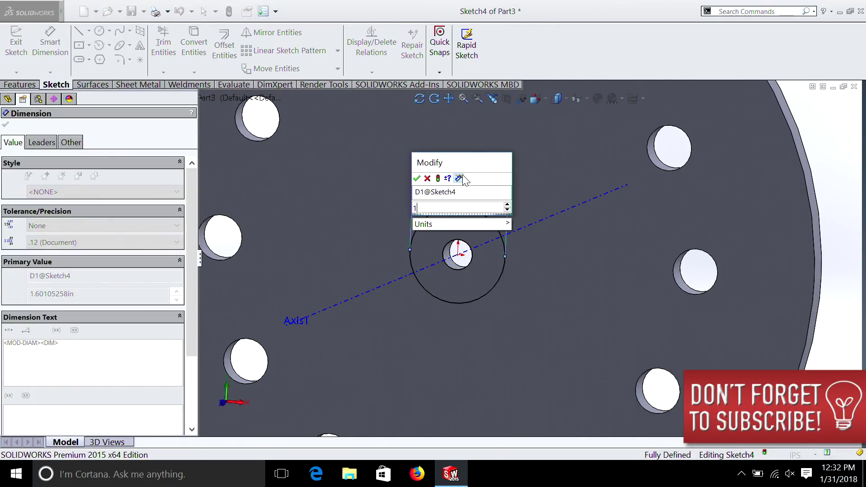
pyautogui.write('1')
pyautogui.press('Return')
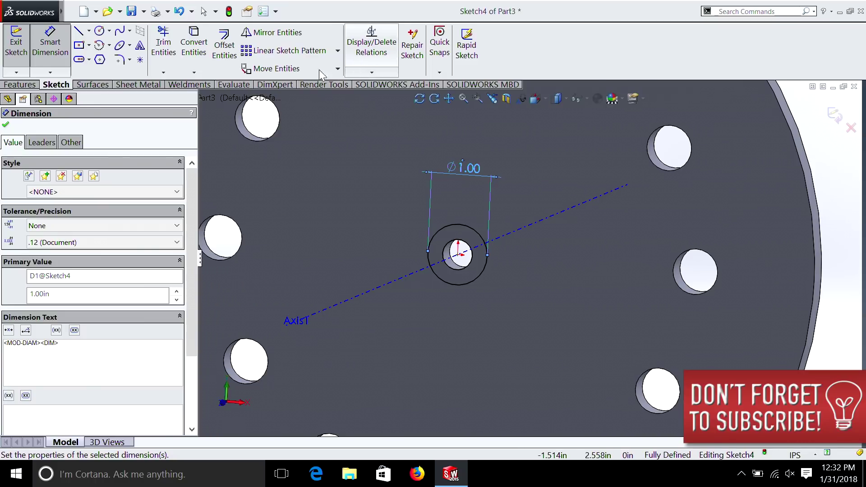
pyautogui.click(33, 87)
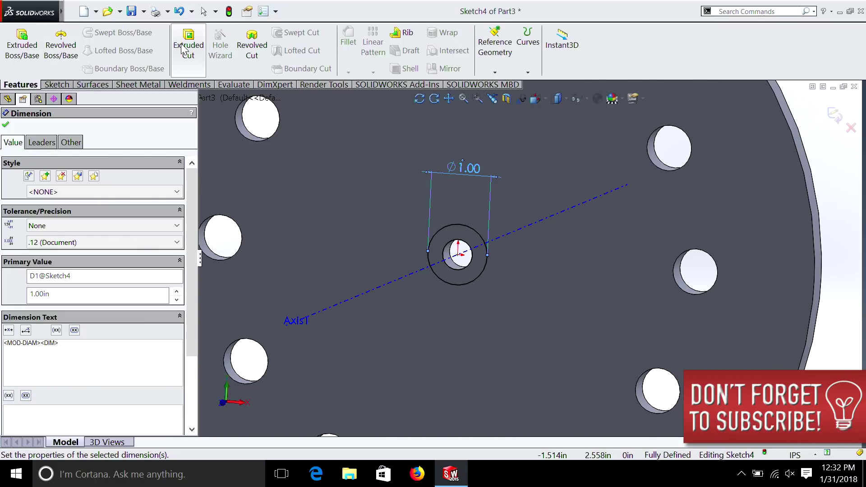
pyautogui.click(33, 46)
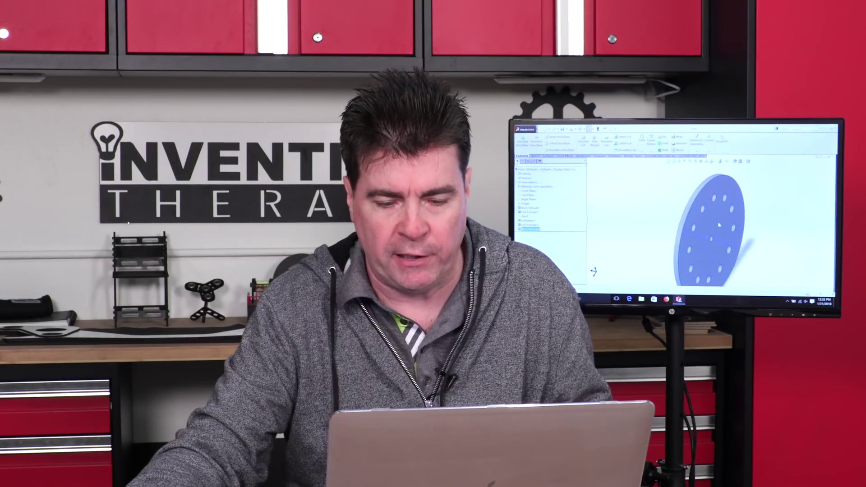
# Project the boss's outer edge and its hole edge into the new sketch with Convert Entities
pyautogui.press('Right')
pyautogui.press('Right')
pyautogui.press('Right')
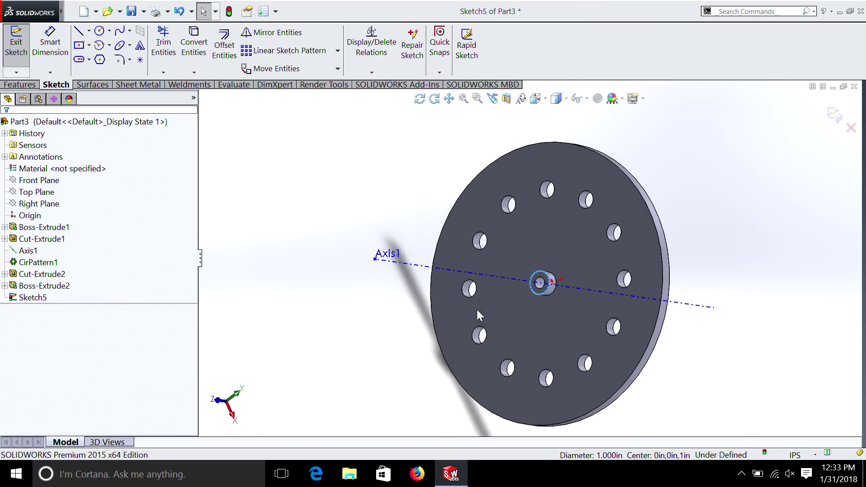
pyautogui.click(202, 49)
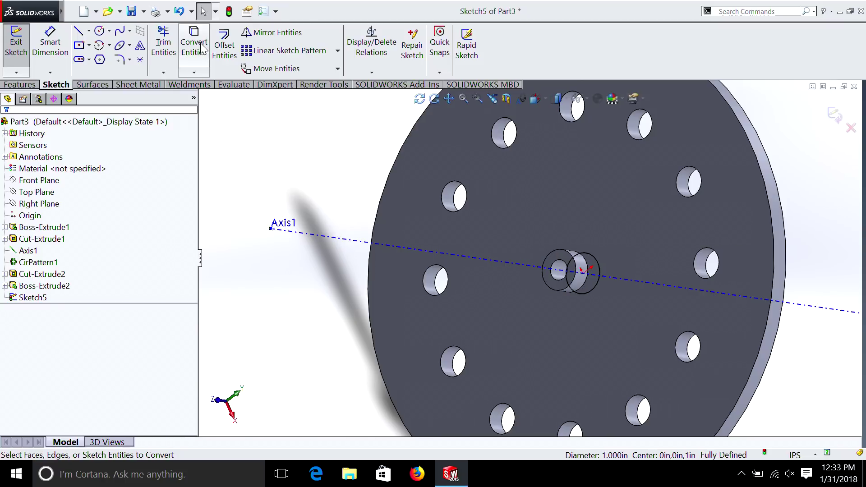
pyautogui.scroll(-2, 558, 267)
pyautogui.click(558, 260)
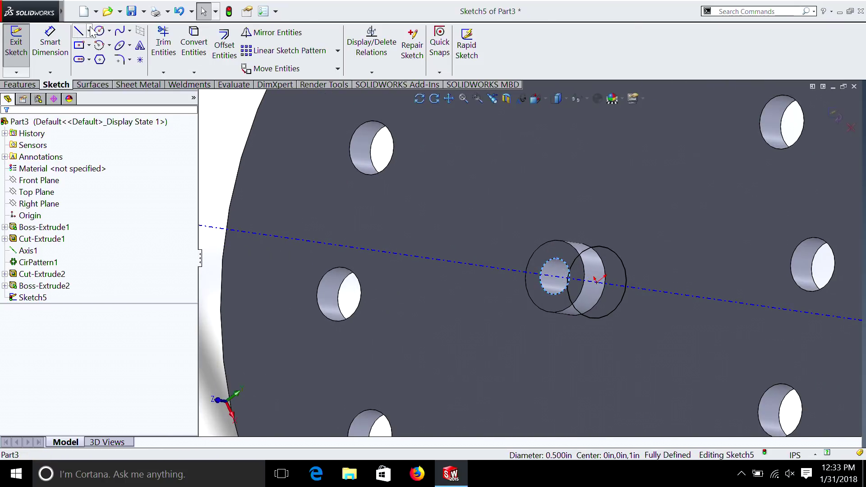
pyautogui.click(194, 45)
pyautogui.moveTo(317, 144)
pyautogui.mouseDown(button='middle')
pyautogui.moveTo(601, 355)
pyautogui.moveTo(650, 350)
pyautogui.mouseUp(button='middle')
pyautogui.hotkey('ctrl', '8')
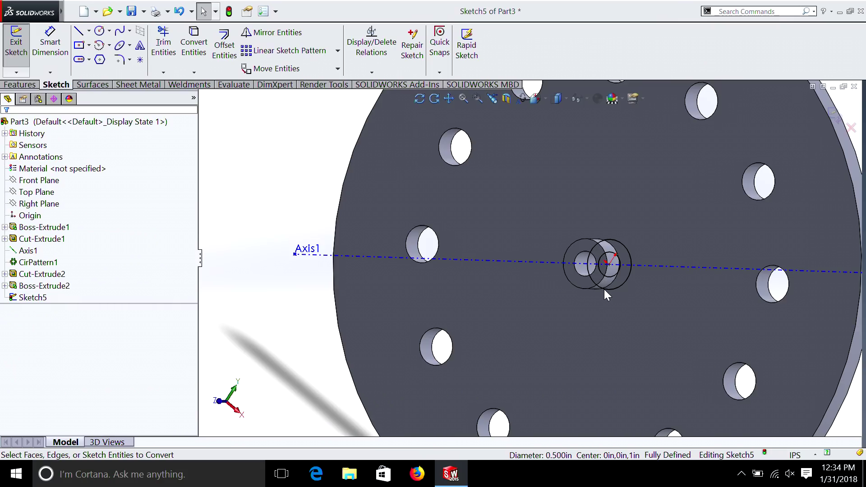
# Extrude the converted ring around the central hole as a blind 0.5 in boss merged with the disc
pyautogui.hotkey('ctrl', 'shift', 'z')
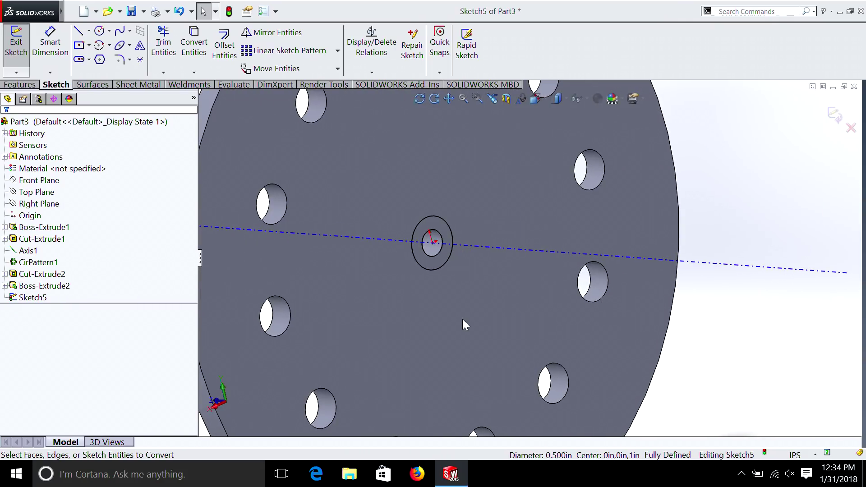
pyautogui.click(20, 85)
pyautogui.click(24, 40)
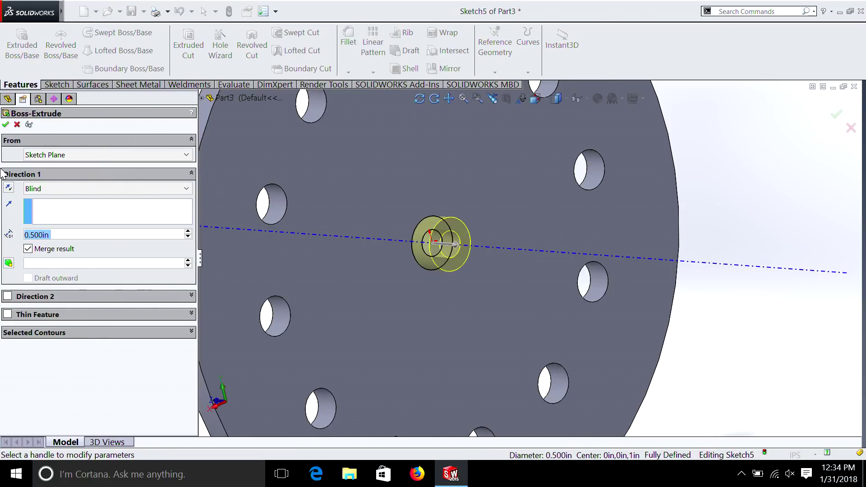
pyautogui.click(6, 124)
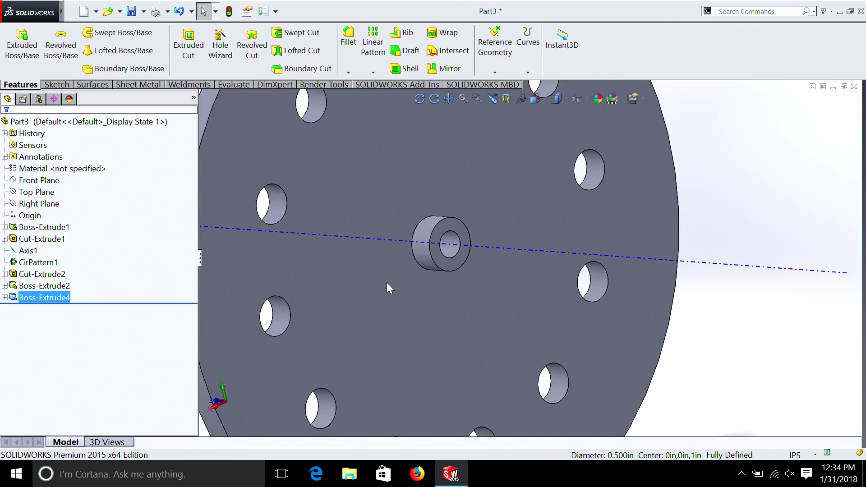
# Start a sketch on the disc's flat face and draw a vertical 6 in centerline from the origin to the outer edge
pyautogui.hotkey('ctrl', '1')
pyautogui.moveTo(388, 277); pyautogui.dragTo(509, 154, button='middle')
pyautogui.scroll(-5, 507, 178)
pyautogui.rightClick(512, 149)
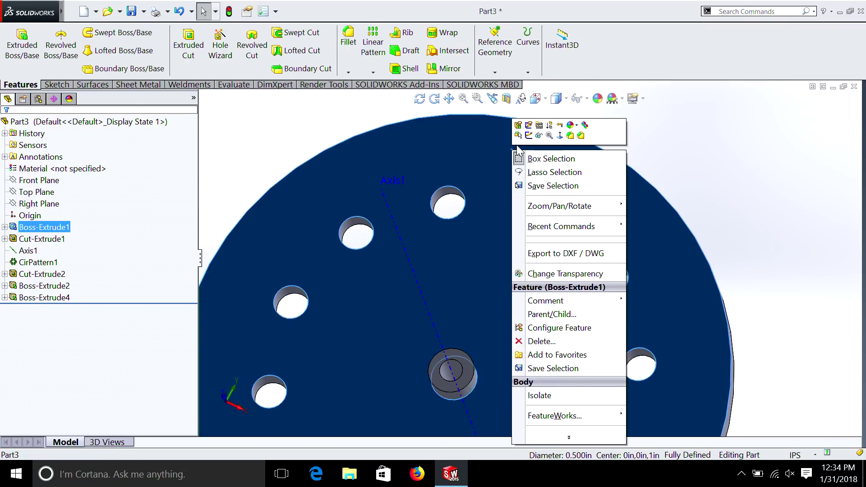
pyautogui.click(528, 135)
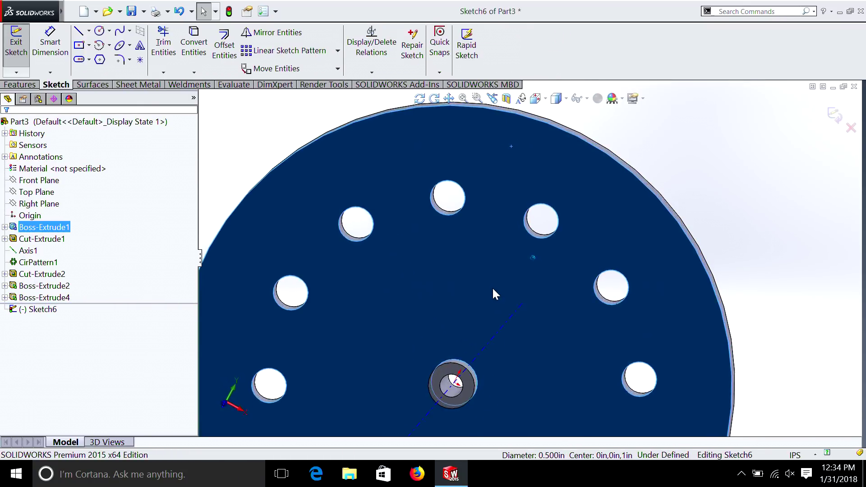
pyautogui.click(89, 30)
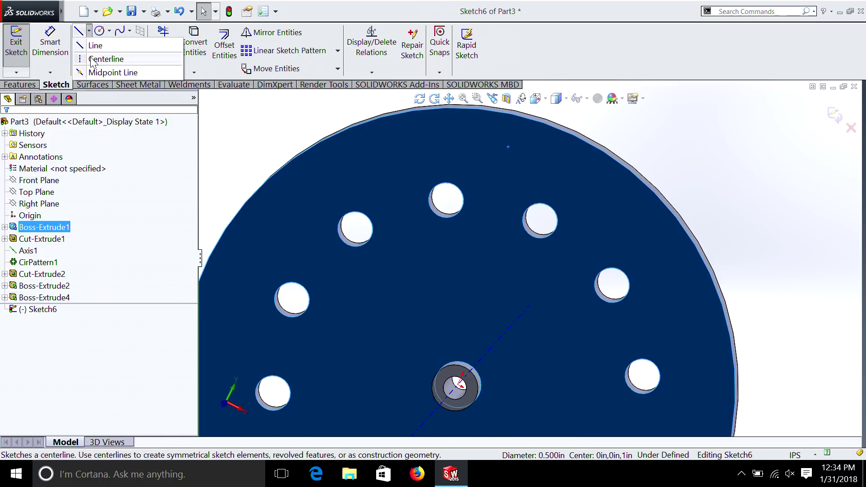
pyautogui.click(106, 58)
pyautogui.click(458, 385)
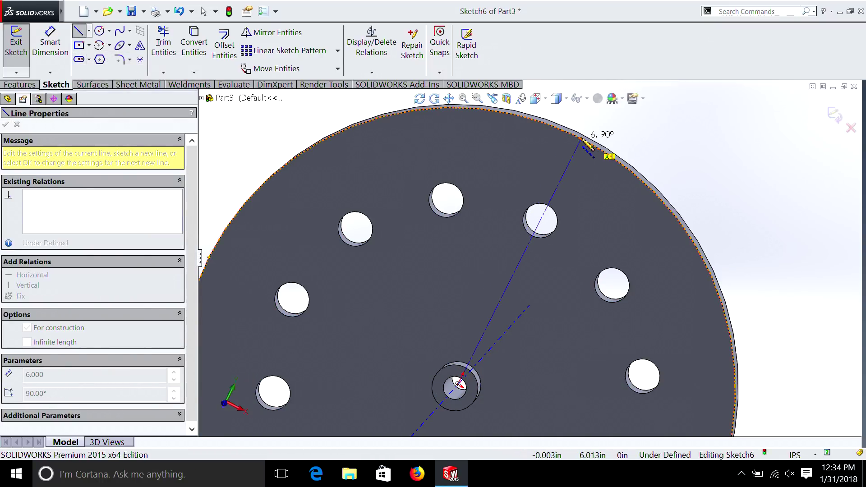
pyautogui.click(582, 141)
pyautogui.scroll(3, 596, 149)
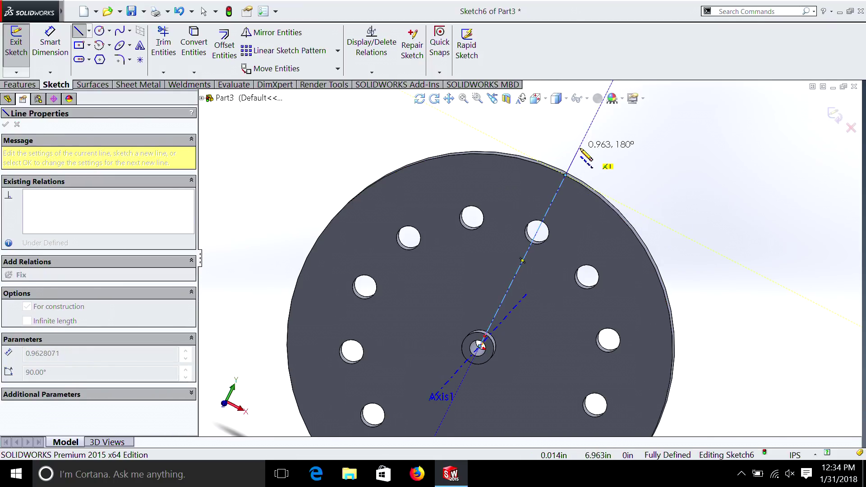
pyautogui.press('Escape')
# Sketch a circle about 10.6 in in diameter centred on the origin, between the hole pattern and the disc's rim
pyautogui.scroll(-3, 575, 174)
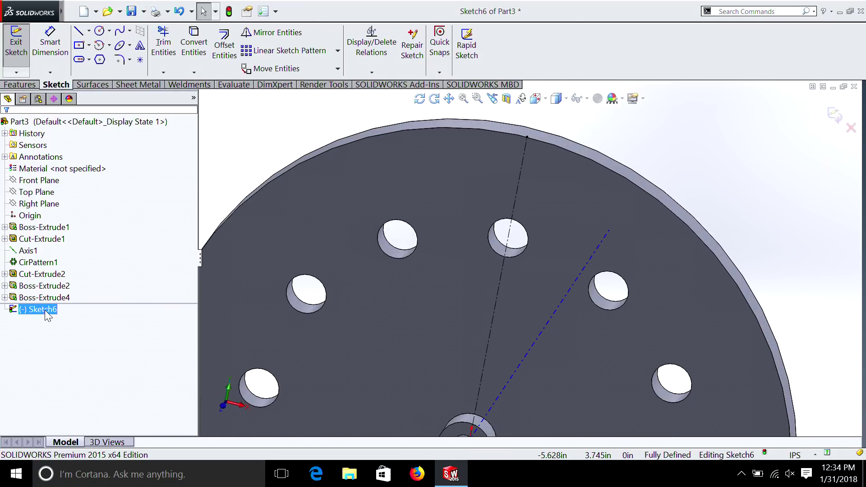
pyautogui.rightClick(44, 310)
pyautogui.click(62, 296)
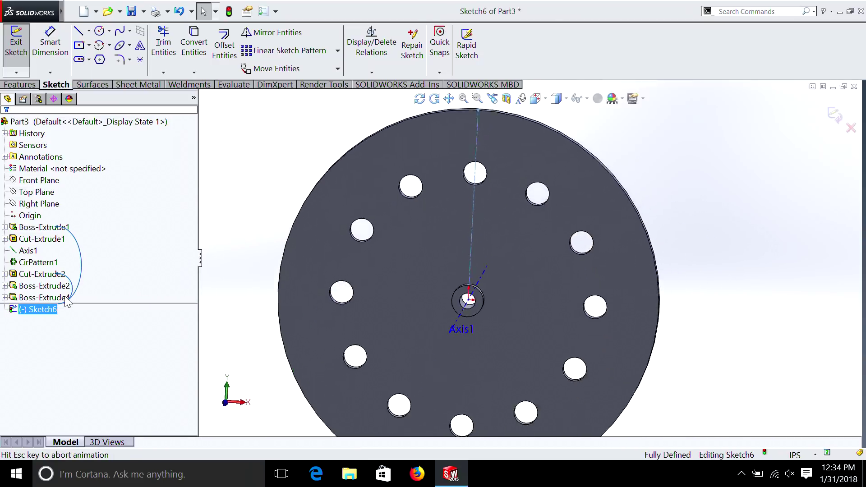
pyautogui.scroll(-5, 509, 145)
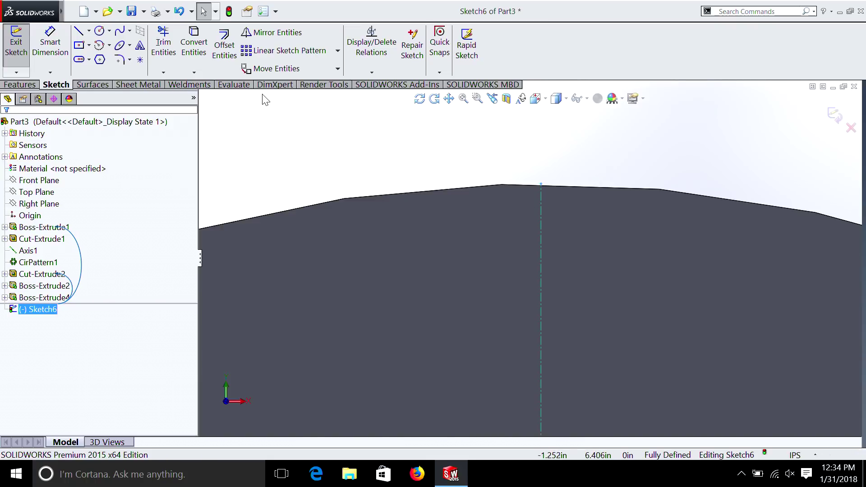
pyautogui.scroll(4, 719, 284)
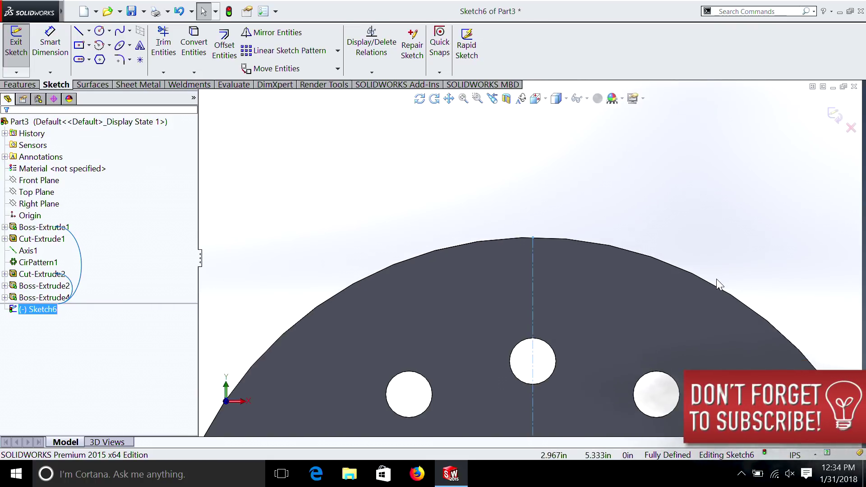
pyautogui.scroll(3, 534, 338)
pyautogui.scroll(-1, 534, 338)
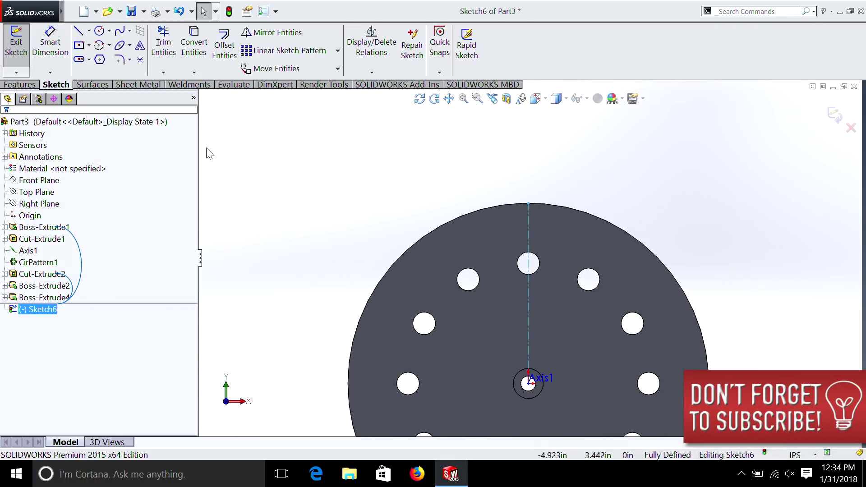
pyautogui.click(99, 31)
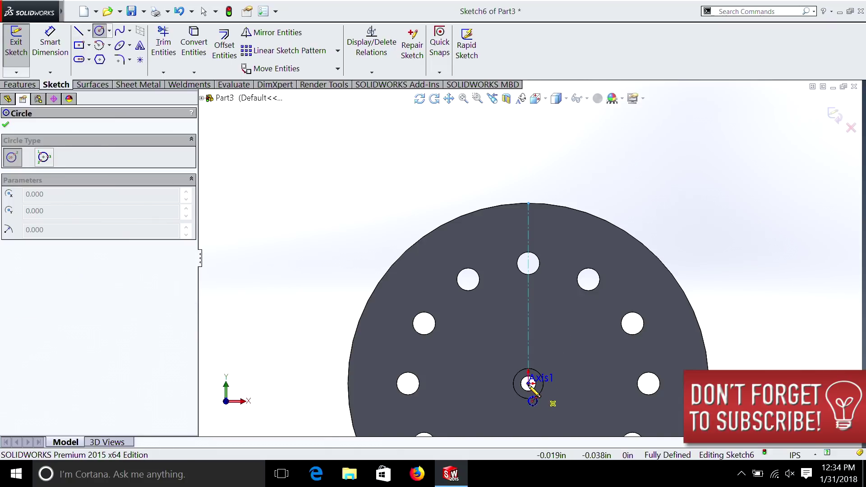
pyautogui.click(530, 384)
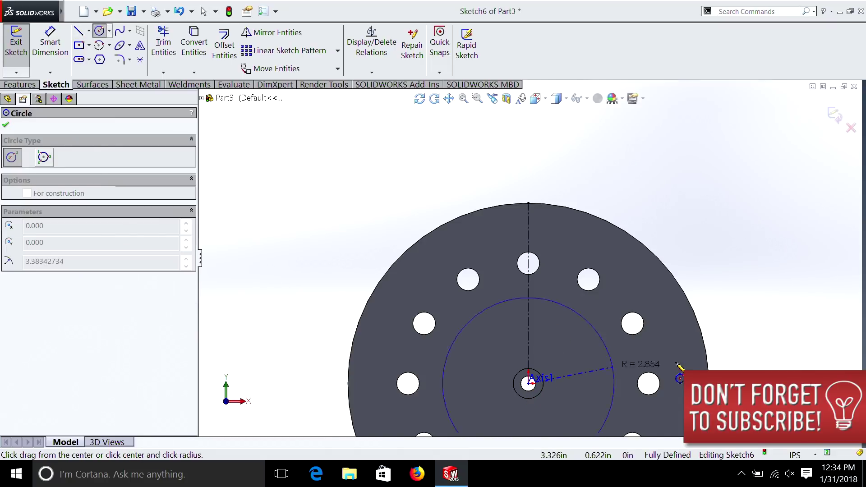
pyautogui.click(600, 245)
# Dimension the new circle's diameter as 11.5 in
pyautogui.press('d')
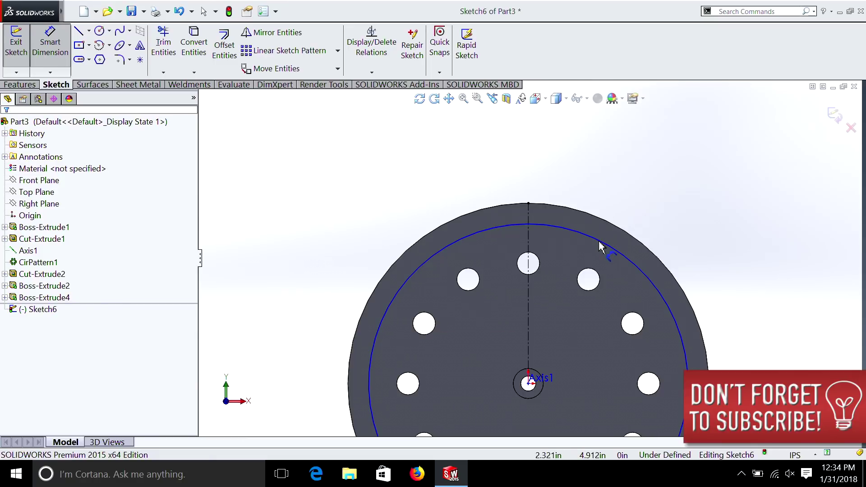
pyautogui.click(600, 245)
pyautogui.click(762, 285)
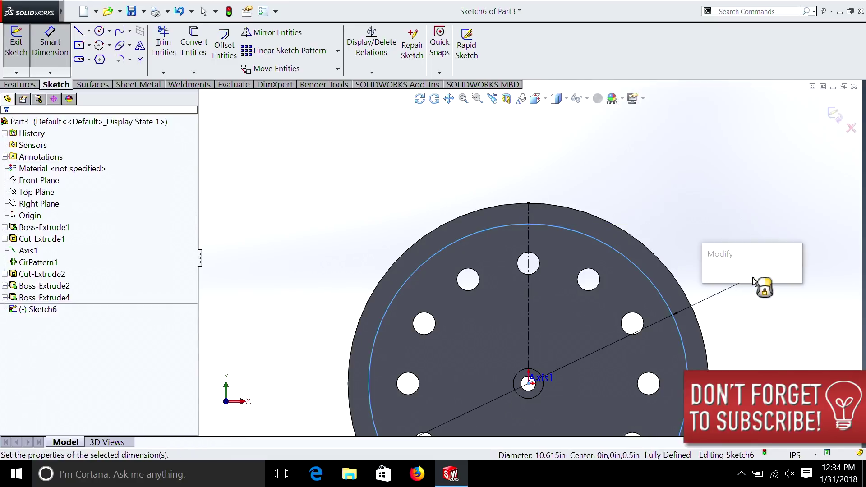
pyautogui.write('11.5')
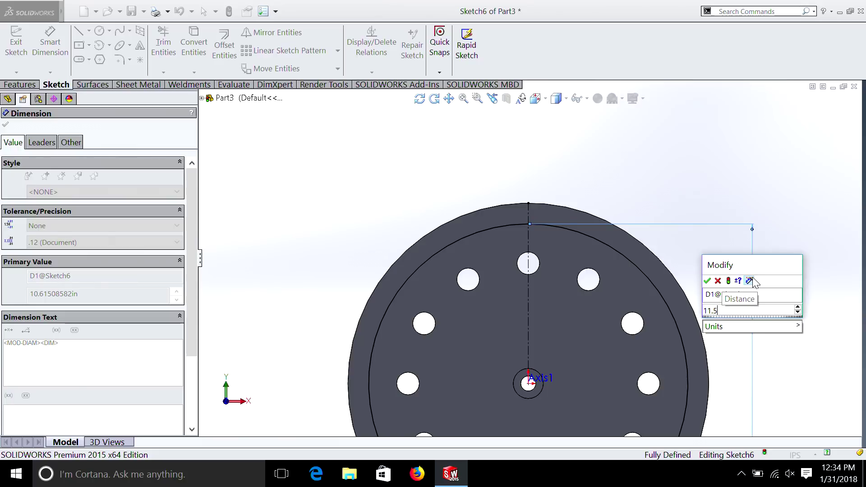
pyautogui.press('Return')
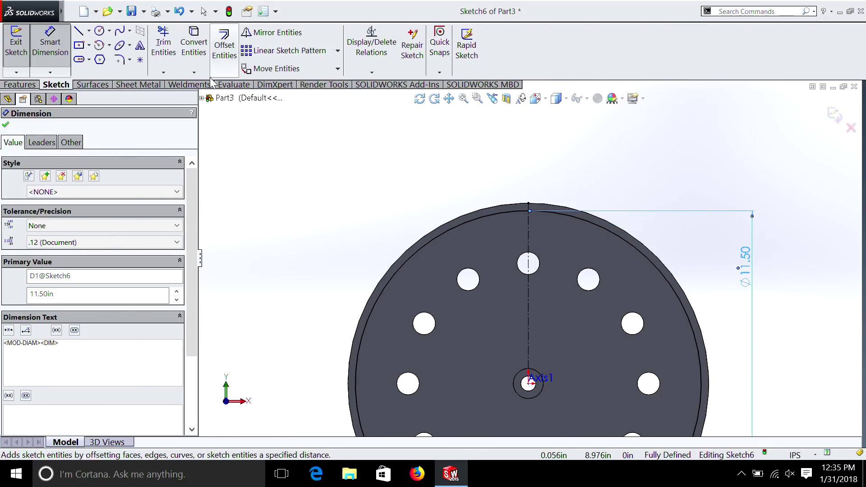
pyautogui.click(6, 126)
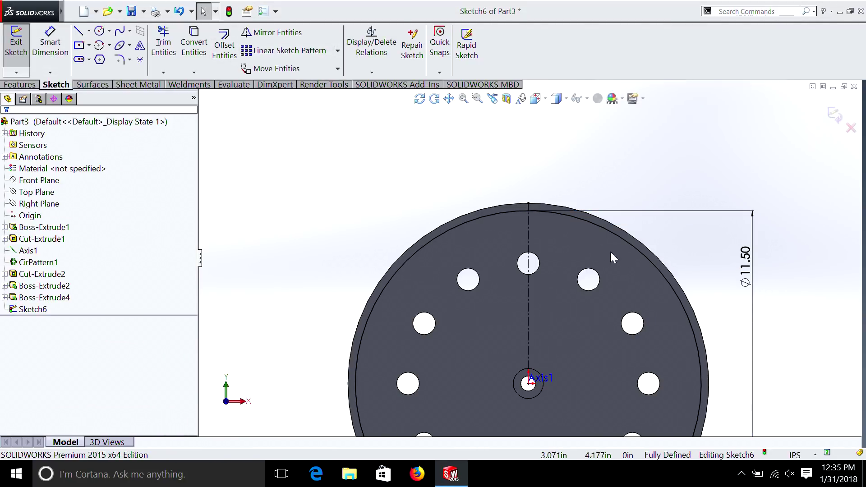
# Project the disc's outer edge into the sketch with Convert Entities
pyautogui.scroll(-2, 590, 237)
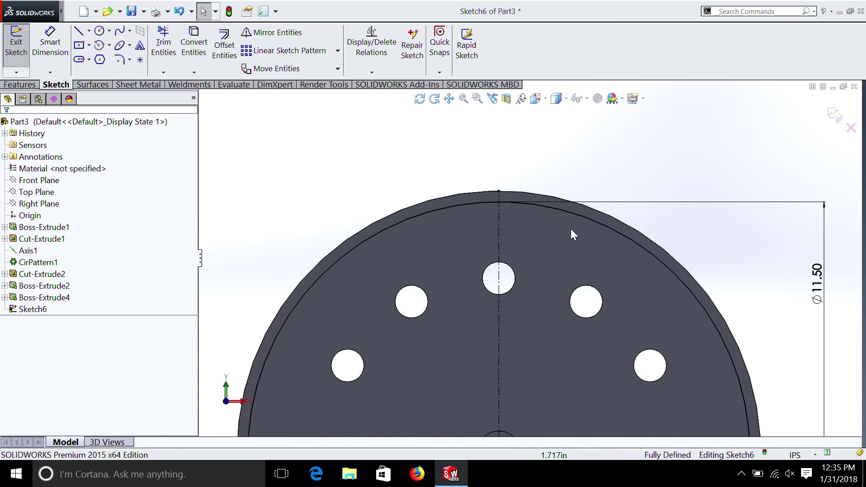
pyautogui.click(588, 206)
pyautogui.click(194, 50)
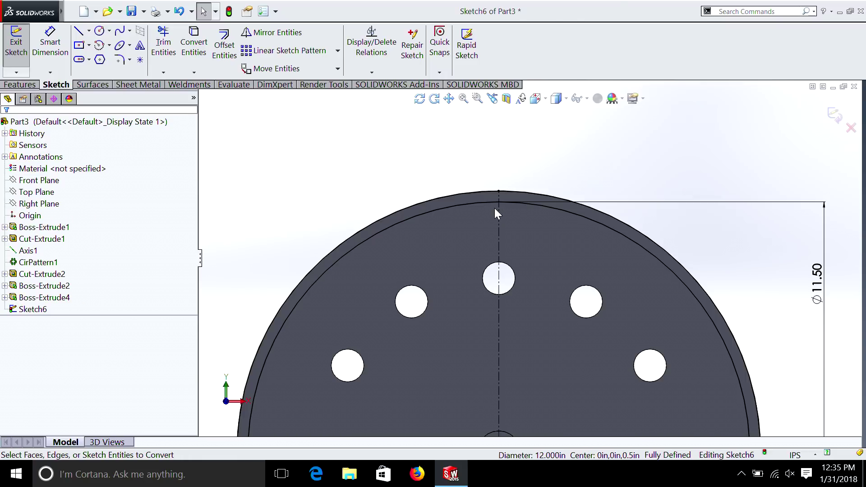
# Draw two lines slanting inward from the outer circle to the 11.5 in circle, one on each side of the centerline, the first about 0.38 in long
pyautogui.scroll(-4, 496, 205)
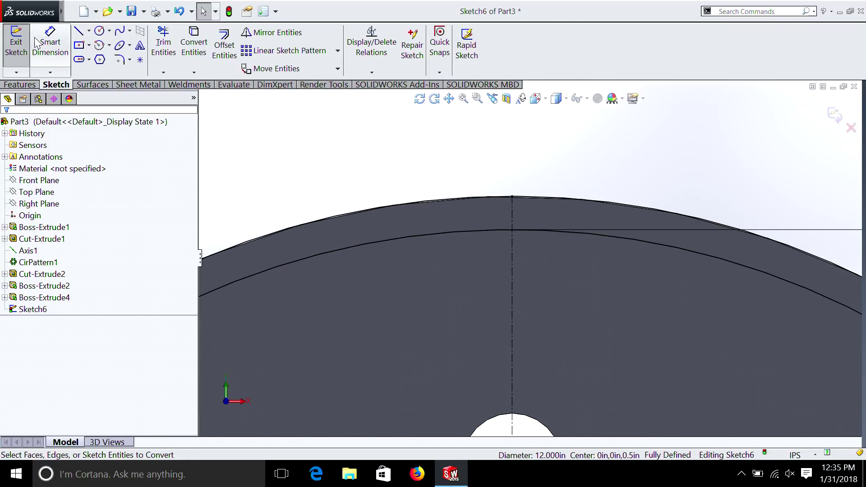
pyautogui.click(81, 36)
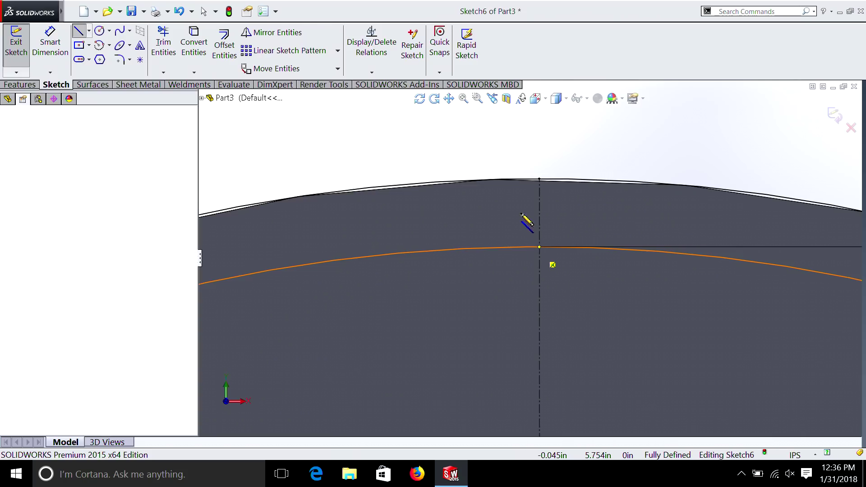
pyautogui.press('Escape')
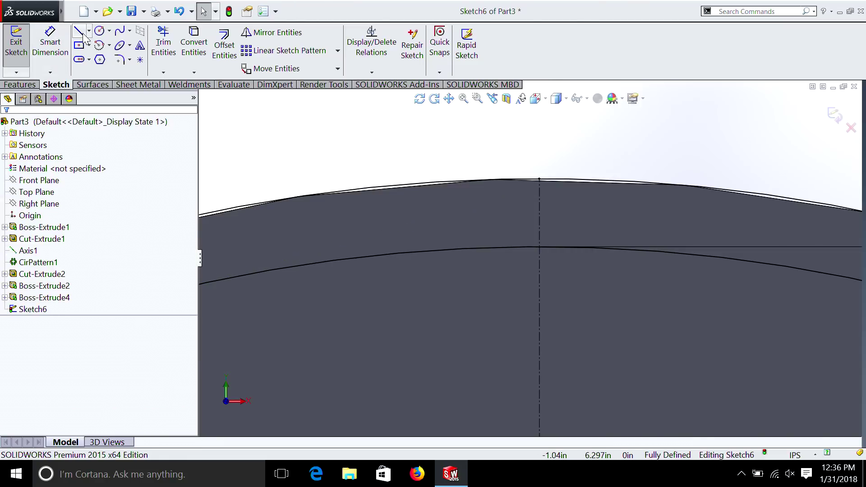
pyautogui.press('l')
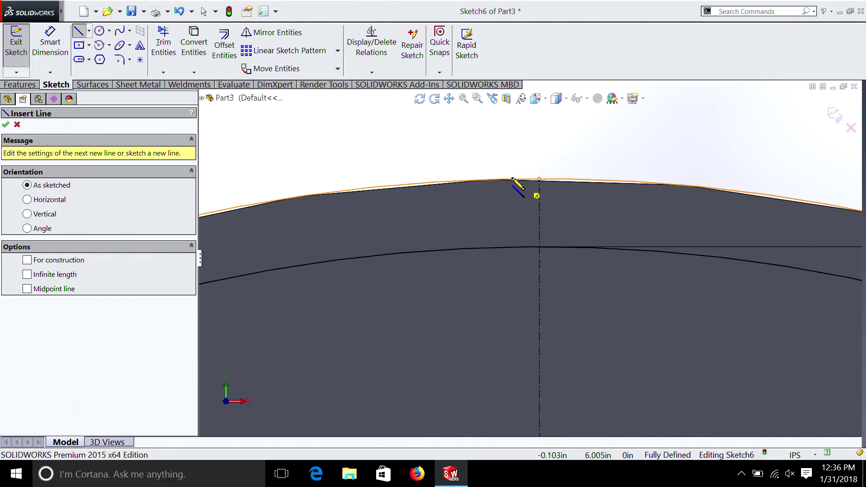
pyautogui.click(438, 183)
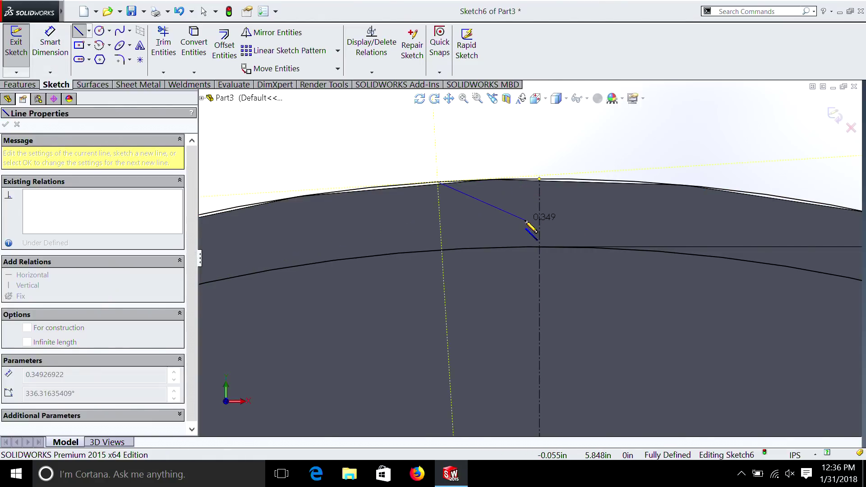
pyautogui.click(519, 247)
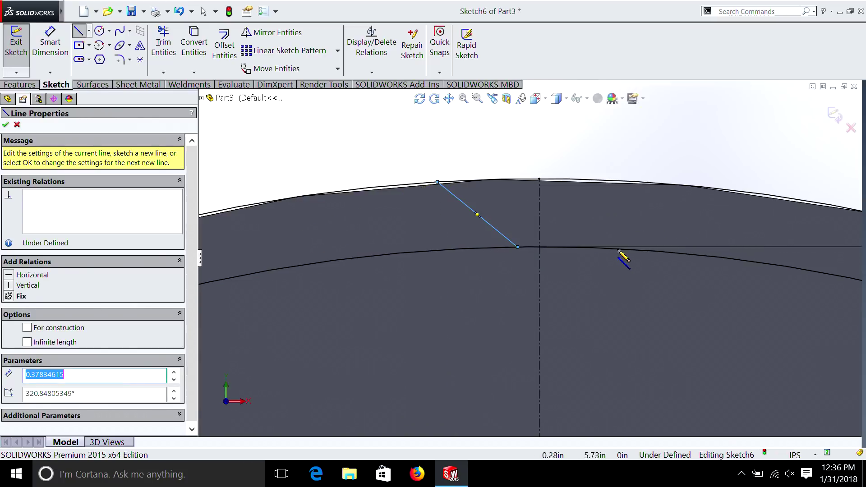
pyautogui.click(659, 183)
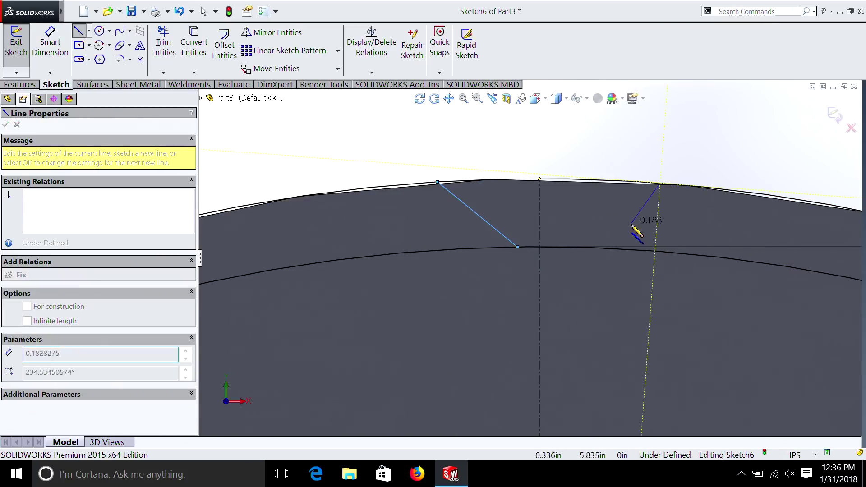
pyautogui.click(597, 248)
pyautogui.press('Escape')
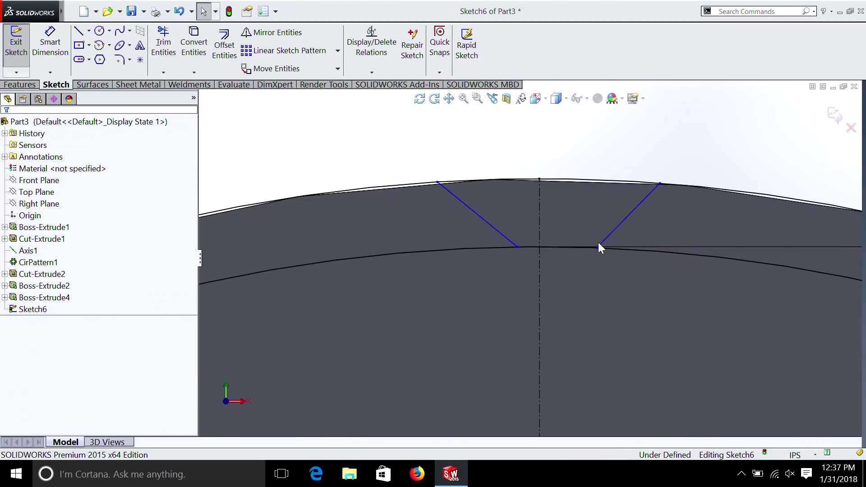
# Make the inner endpoints of the two slanted lines symmetric about the vertical centerline
pyautogui.click(372, 72)
pyautogui.click(373, 99)
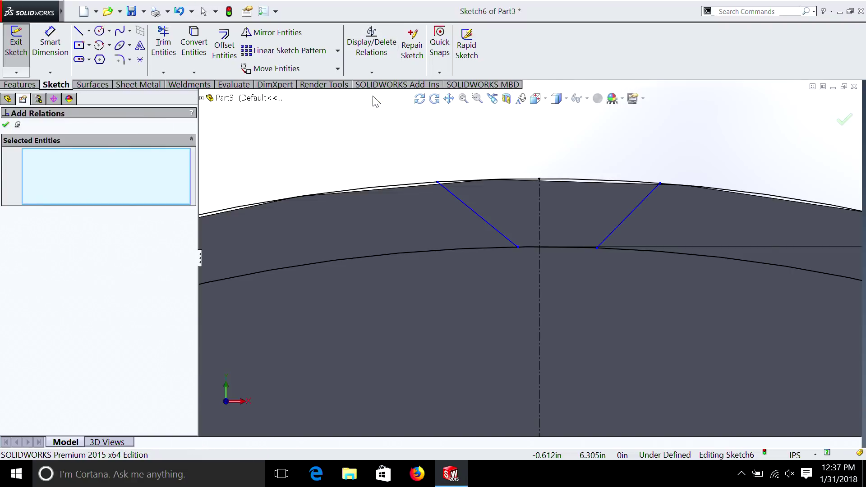
pyautogui.click(517, 247)
pyautogui.click(540, 223)
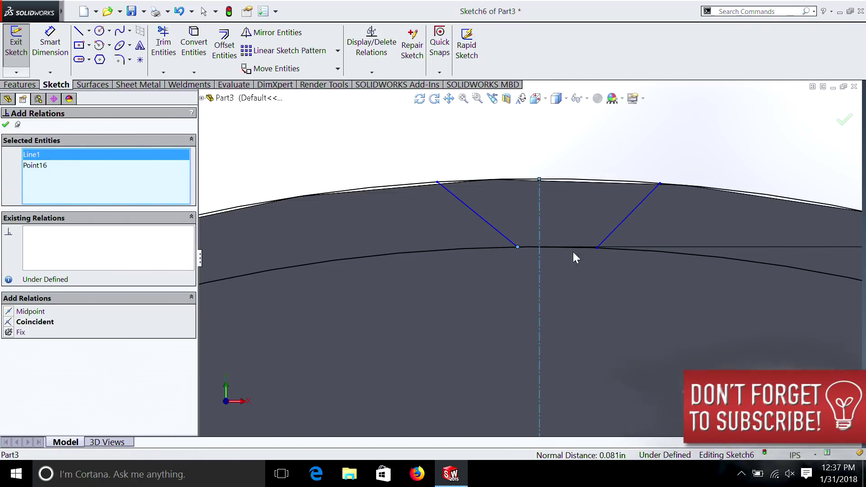
pyautogui.click(596, 247)
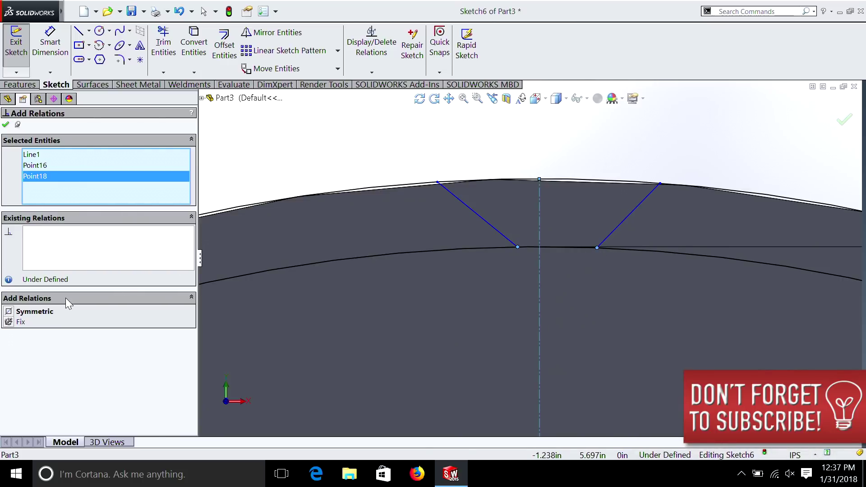
pyautogui.click(9, 312)
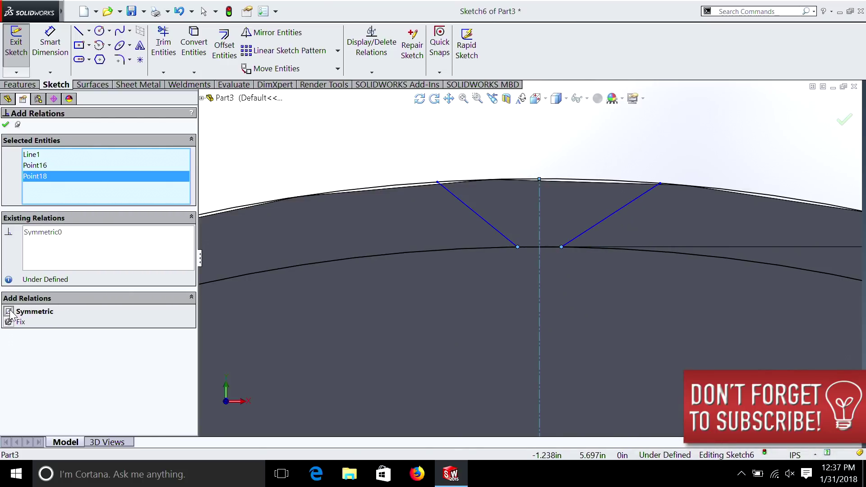
pyautogui.rightClick(57, 198)
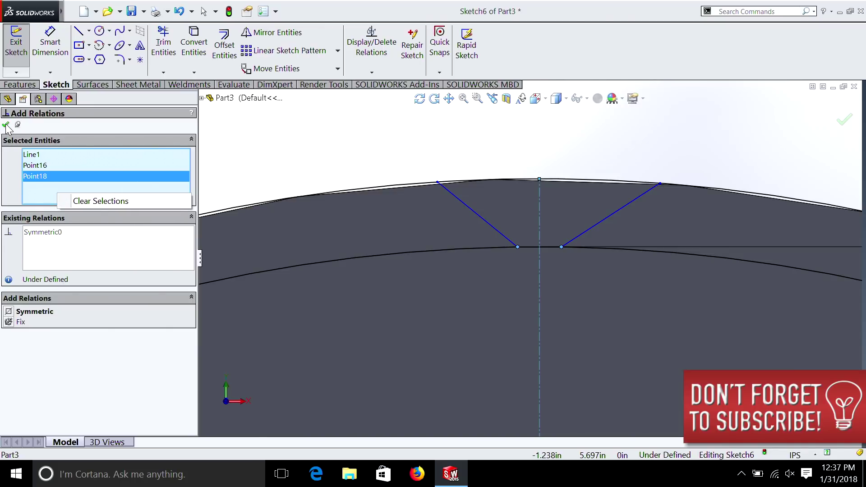
# Make the outer endpoints of the two slanted lines symmetric about the vertical centerline, and widen the gap between the inner endpoints to about 0.29 in
pyautogui.click(92, 201)
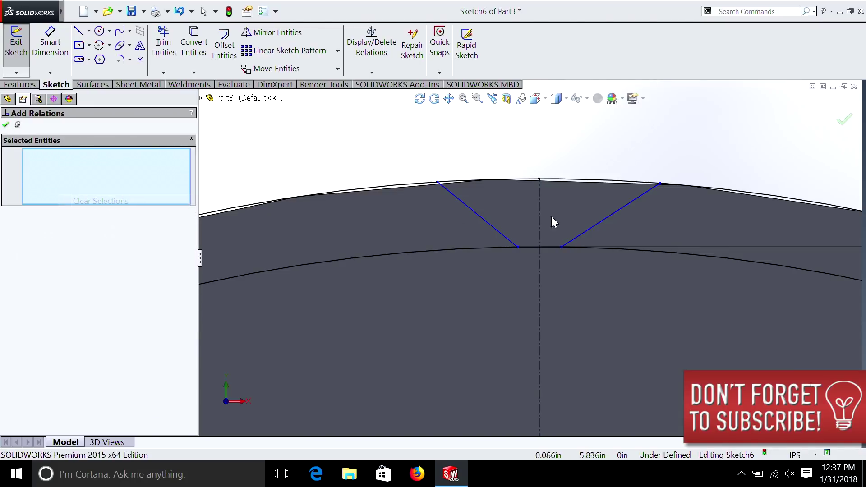
pyautogui.click(658, 184)
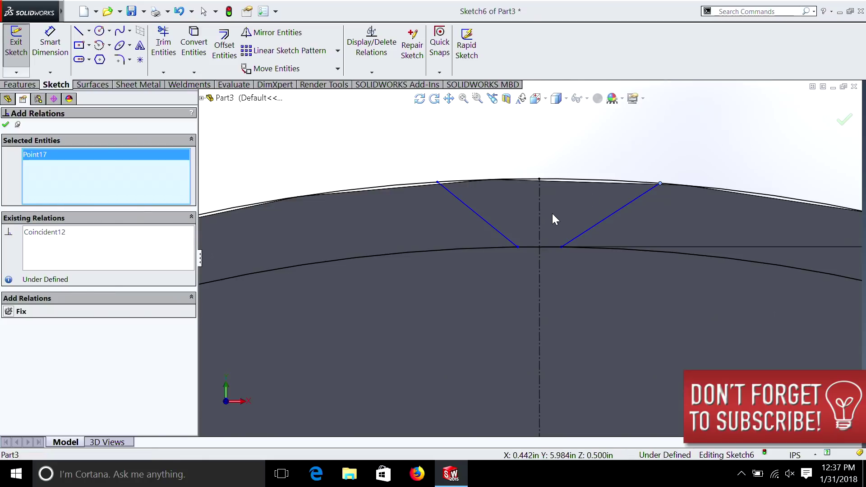
pyautogui.click(540, 215)
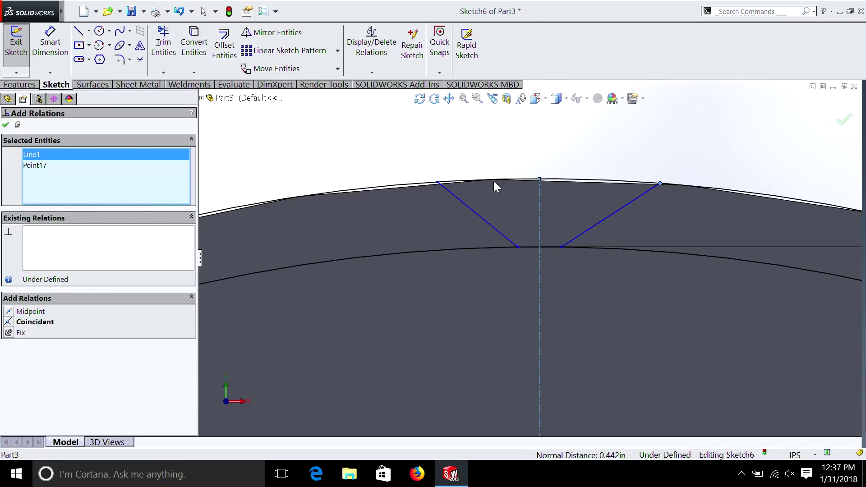
pyautogui.click(437, 182)
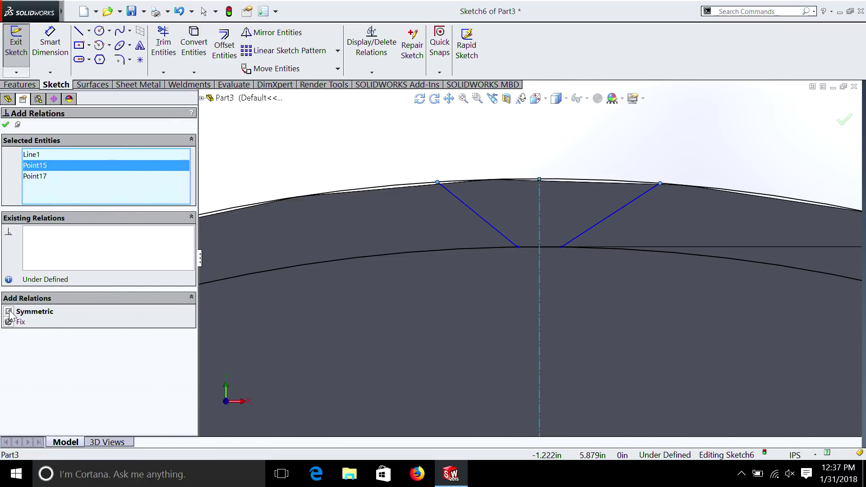
pyautogui.click(6, 126)
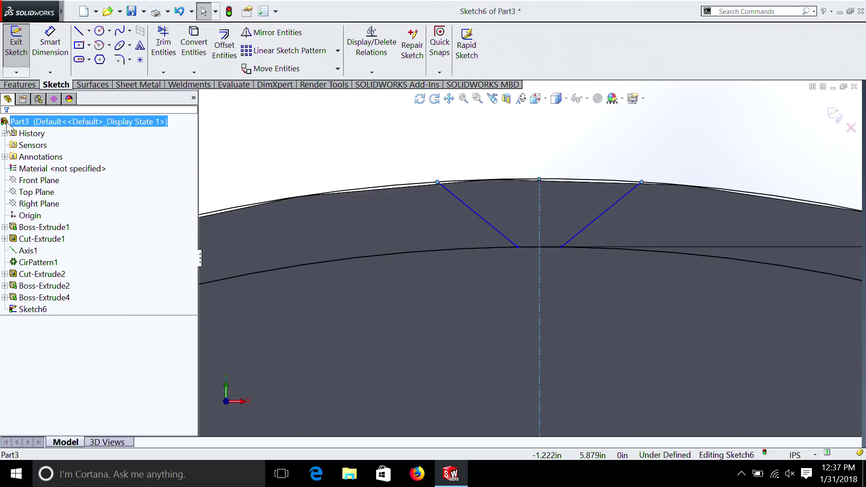
pyautogui.moveTo(519, 247); pyautogui.dragTo(501, 247)
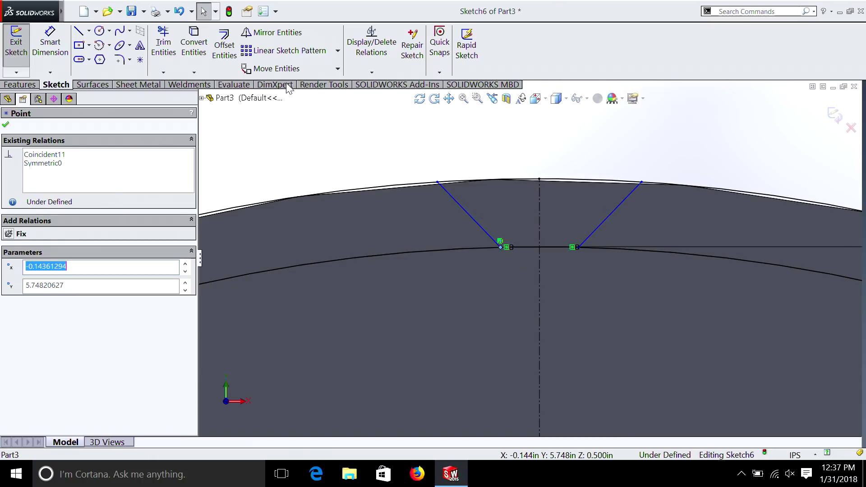
# Dimension the horizontal distance between the outer endpoints of the two slanted lines as 0.23 in
pyautogui.click(58, 43)
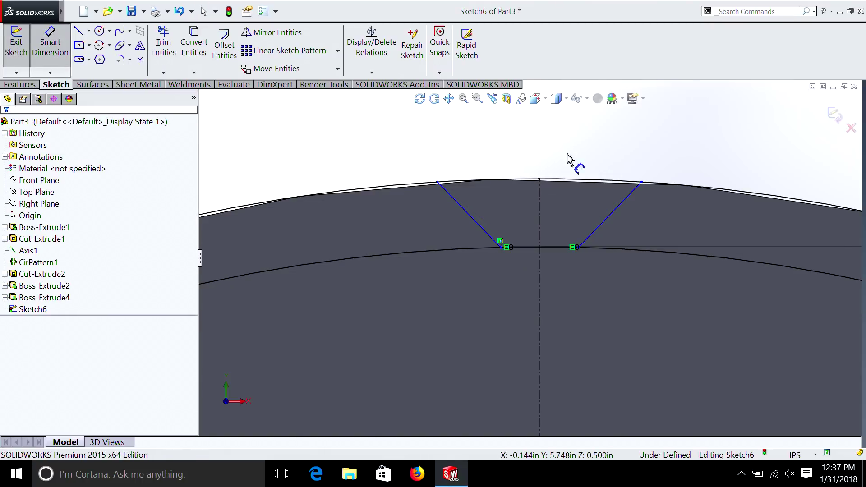
pyautogui.click(641, 183)
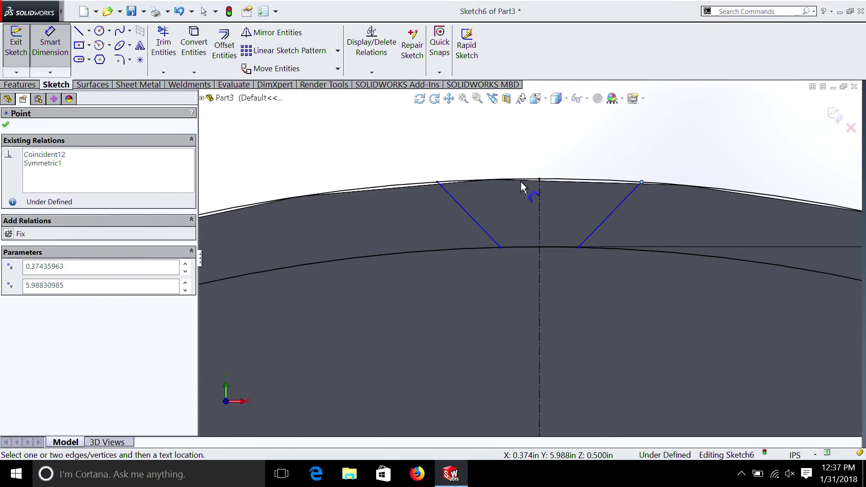
pyautogui.click(437, 183)
pyautogui.click(526, 151)
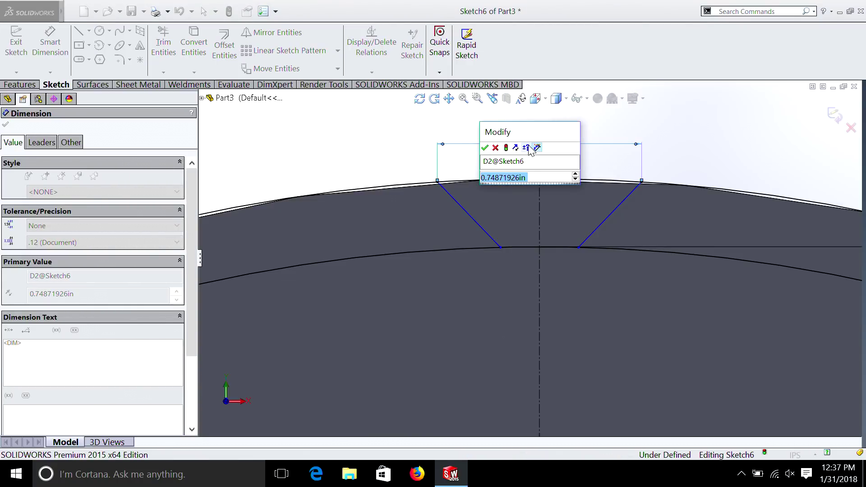
pyautogui.write('0.23')
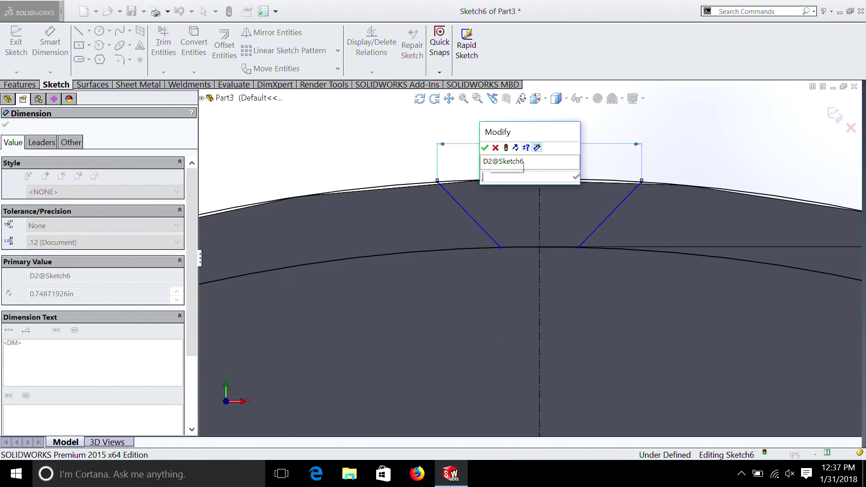
pyautogui.press('Return')
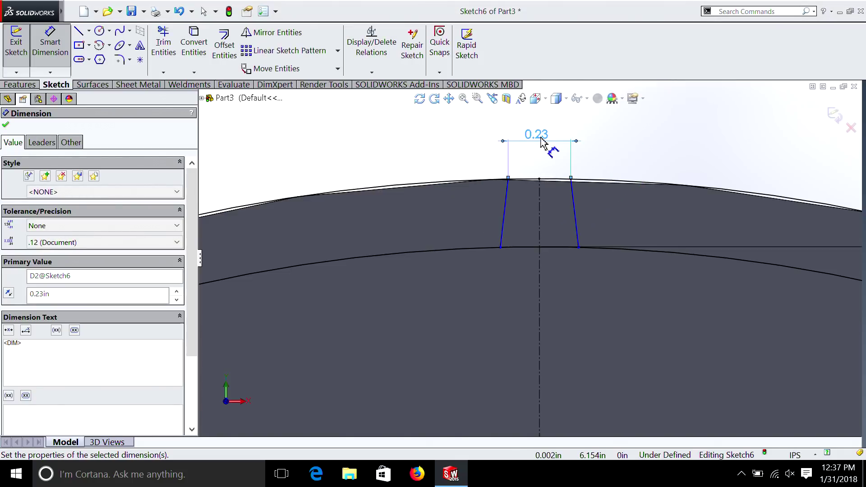
# Dimension the horizontal distance between the inner endpoints of the two slanted lines as 0.2 in
pyautogui.click(578, 246)
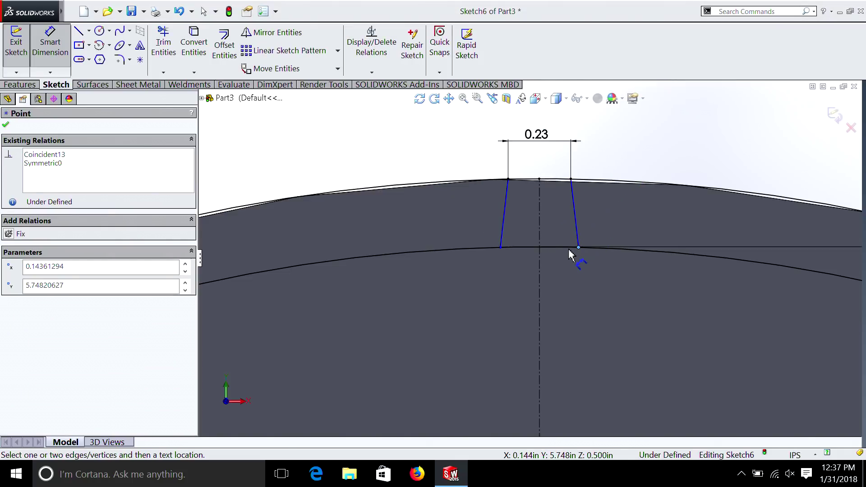
pyautogui.click(501, 248)
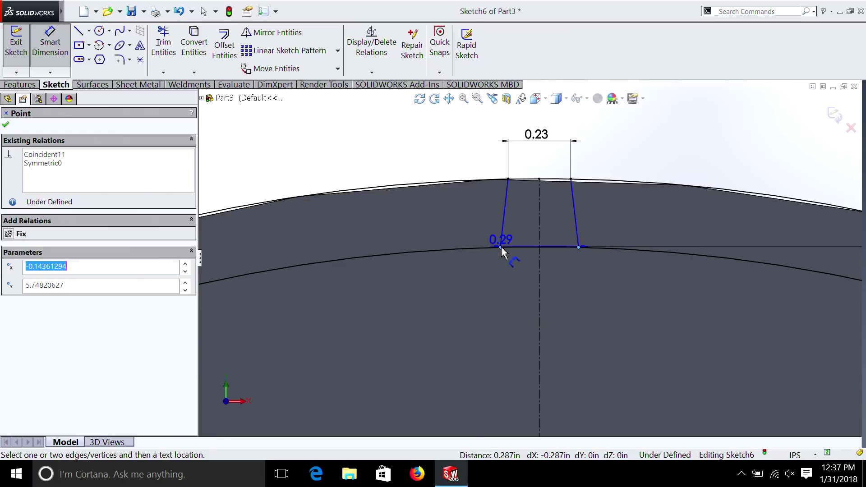
pyautogui.click(524, 294)
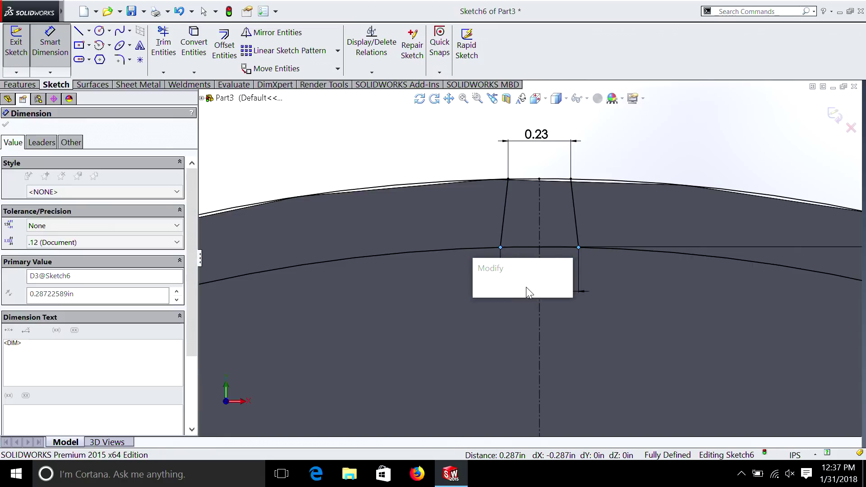
pyautogui.write('0.2')
pyautogui.press('Return')
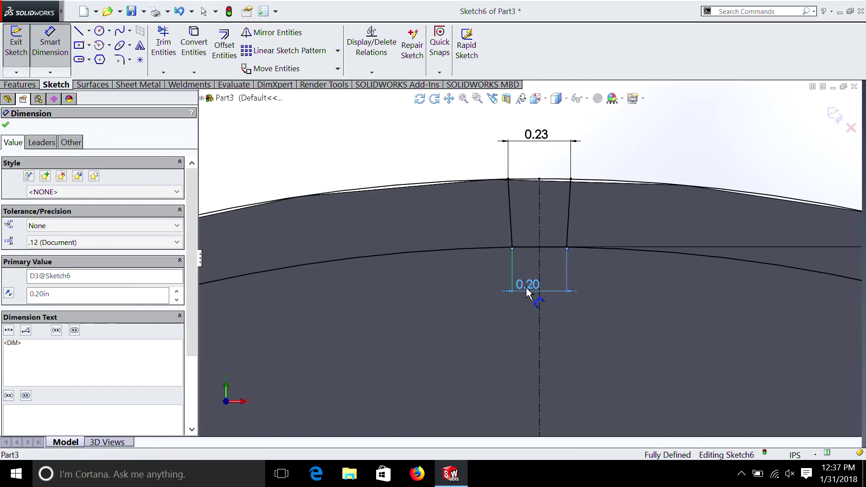
# Set the notch's inner width dimension to 0.12 in
pyautogui.doubleClick(528, 292)
pyautogui.write('.1')
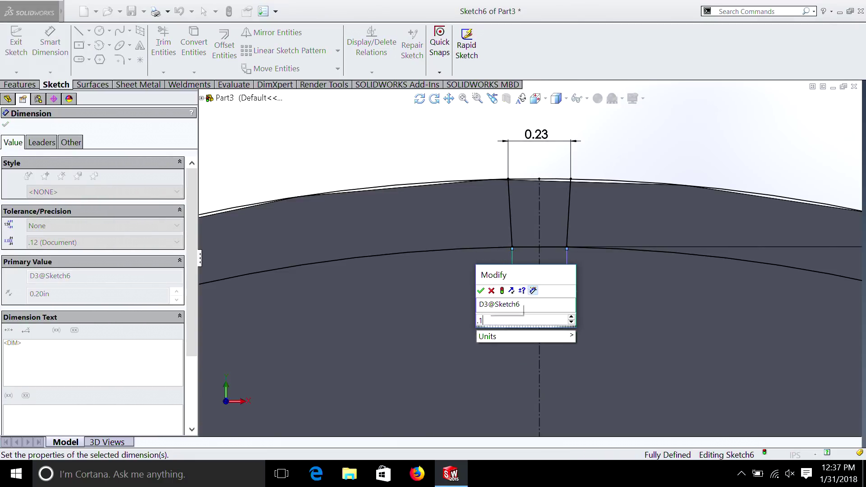
pyautogui.write('2')
pyautogui.press('Return')
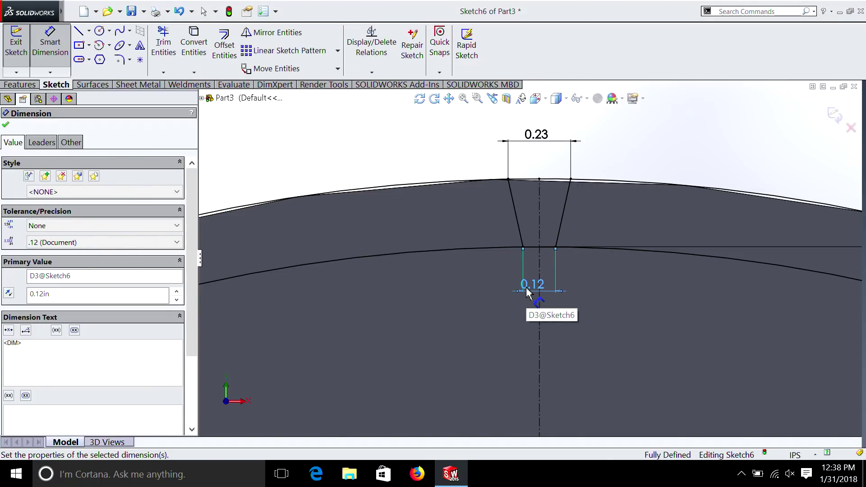
# Set the notch's inner width dimension to 0.1 in
pyautogui.doubleClick(528, 292)
pyautogui.write('.1')
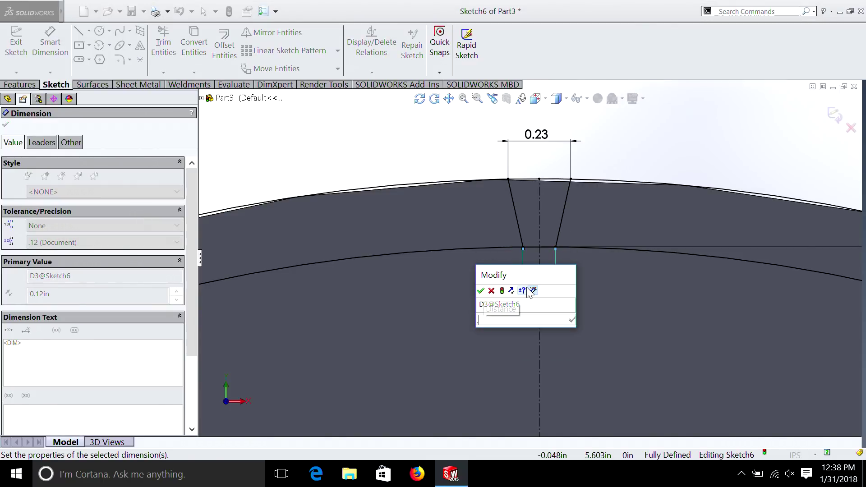
pyautogui.press('Return')
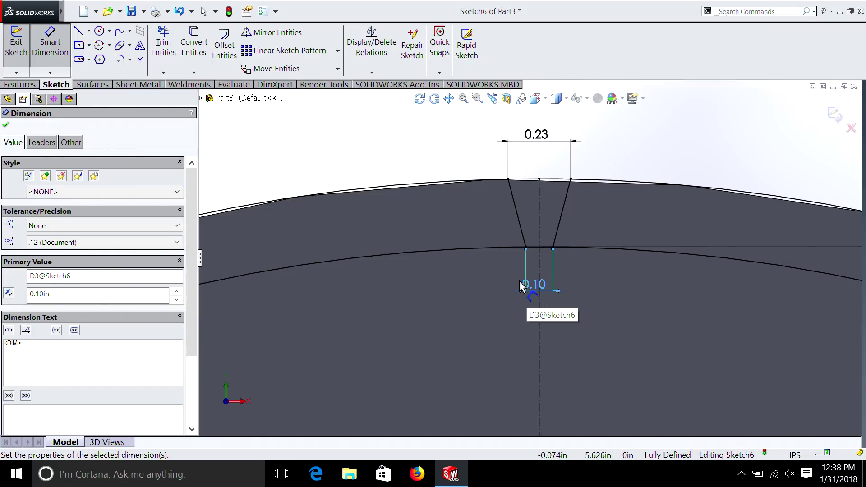
# Power trim the outer circle and the 11.5 in circle outside the slanted lines, leaving only the closed tapered notch profile
pyautogui.click(173, 33)
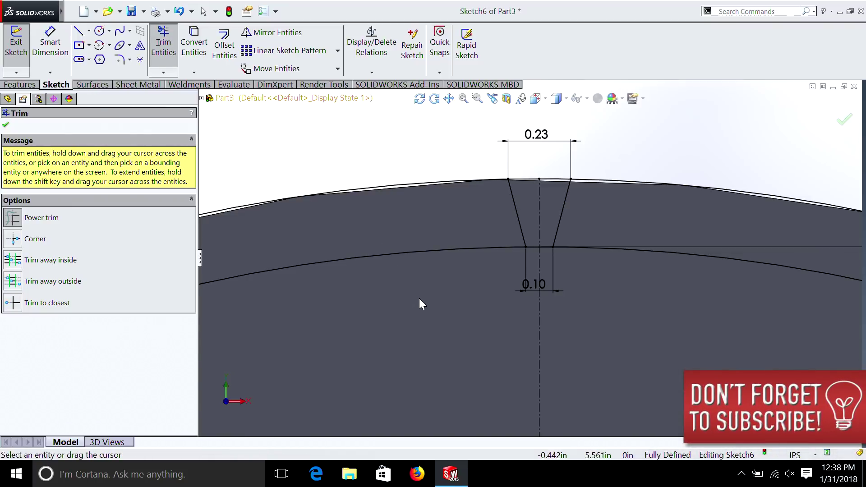
pyautogui.moveTo(418, 299)
pyautogui.mouseDown()
pyautogui.moveTo(414, 158)
pyautogui.moveTo(440, 166)
pyautogui.mouseUp()
pyautogui.scroll(1, 634, 249)
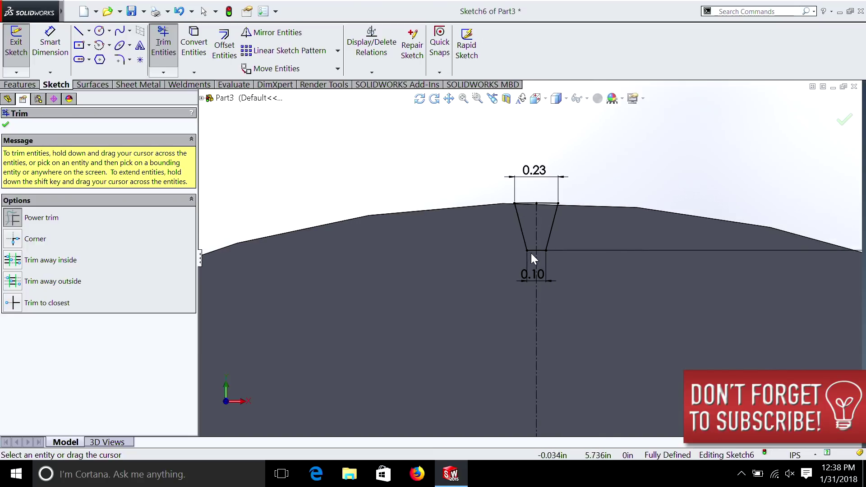
pyautogui.scroll(5, 545, 251)
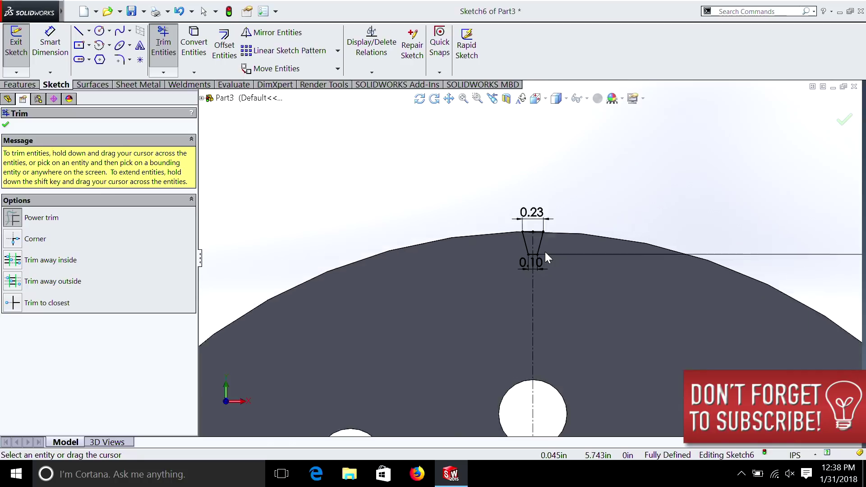
pyautogui.scroll(1, 539, 272)
pyautogui.scroll(-6, 535, 259)
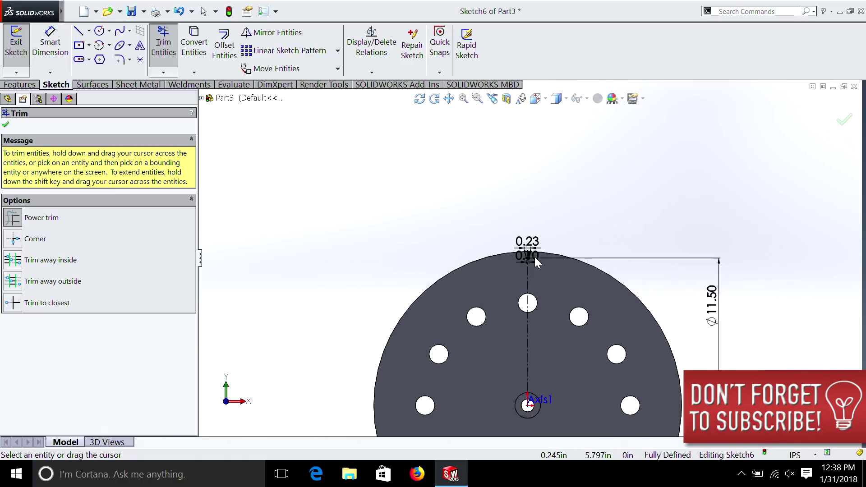
pyautogui.scroll(-4, 484, 247)
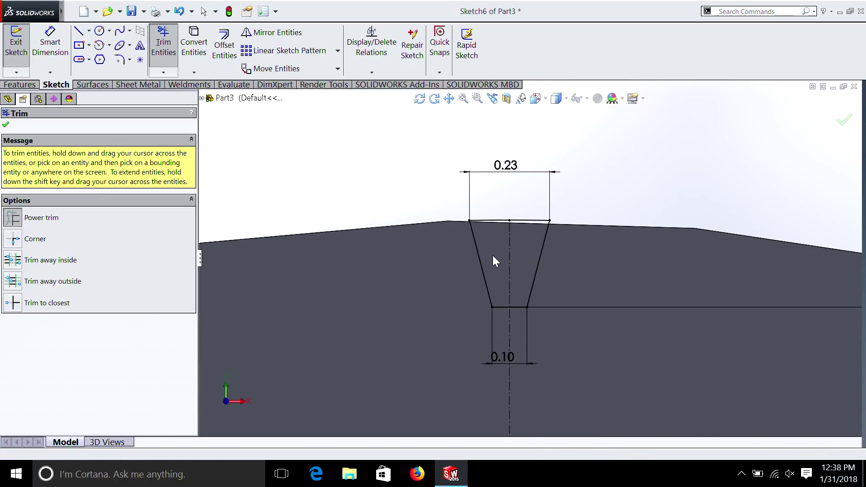
pyautogui.scroll(2, 492, 255)
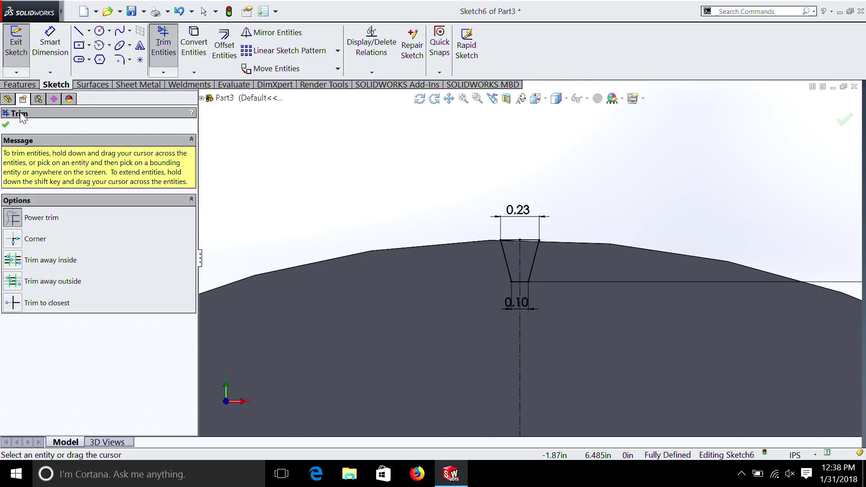
pyautogui.click(20, 85)
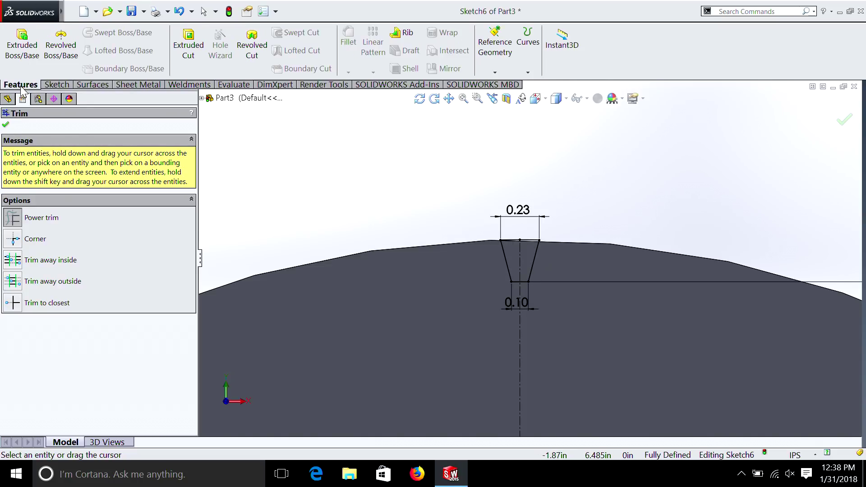
pyautogui.click(6, 123)
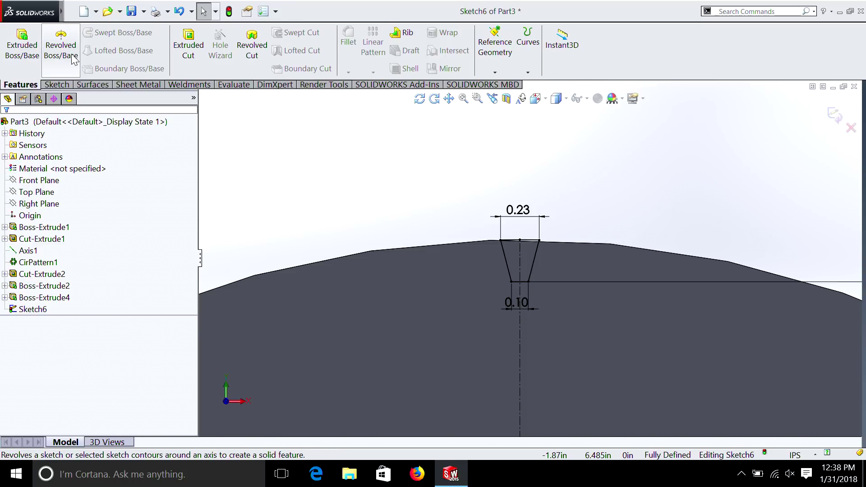
# Cut the tapered notch profile through the disc with an Extruded Cut set to Through All
pyautogui.click(188, 47)
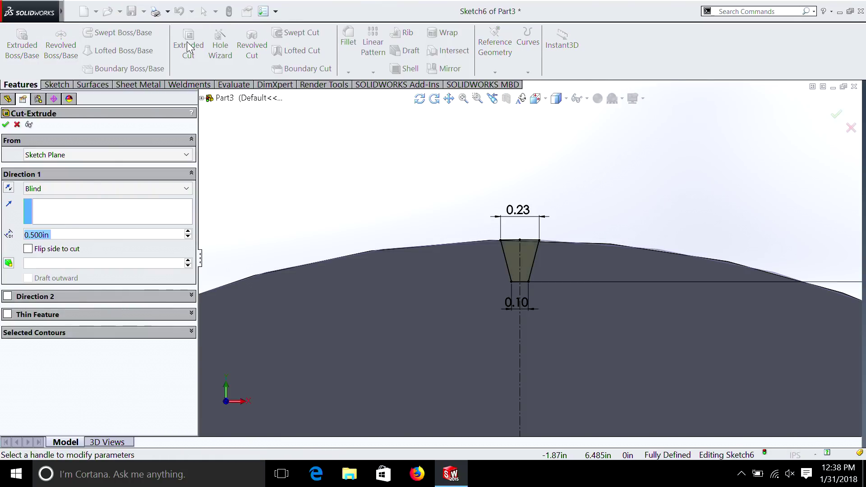
pyautogui.click(55, 191)
pyautogui.click(53, 209)
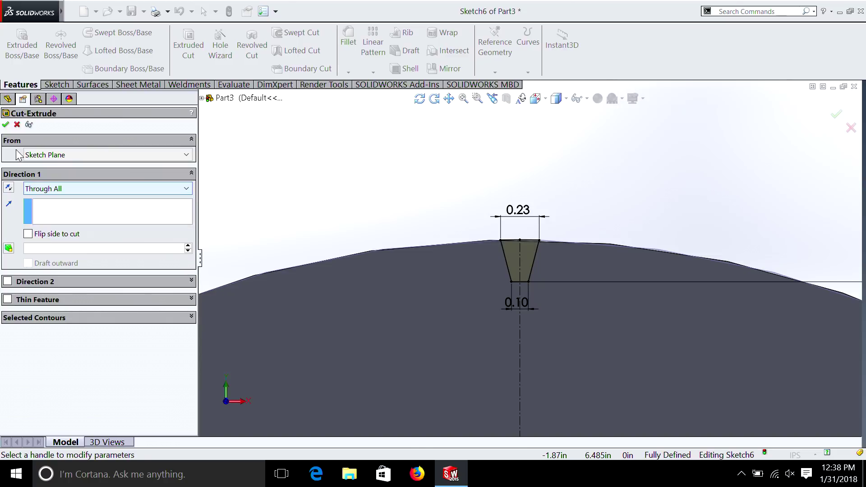
pyautogui.click(6, 124)
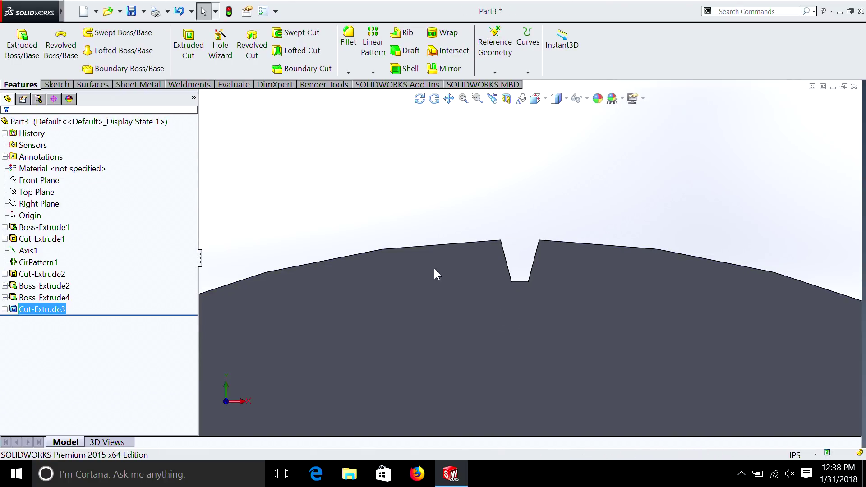
# Set up a circular pattern of the notch cut around Axis1 with 64 equally spaced instances over 360 degrees
pyautogui.scroll(2, 497, 313)
pyautogui.scroll(2, 497, 313)
pyautogui.press('Up')
pyautogui.press('Up')
pyautogui.press('Right')
pyautogui.press('Right')
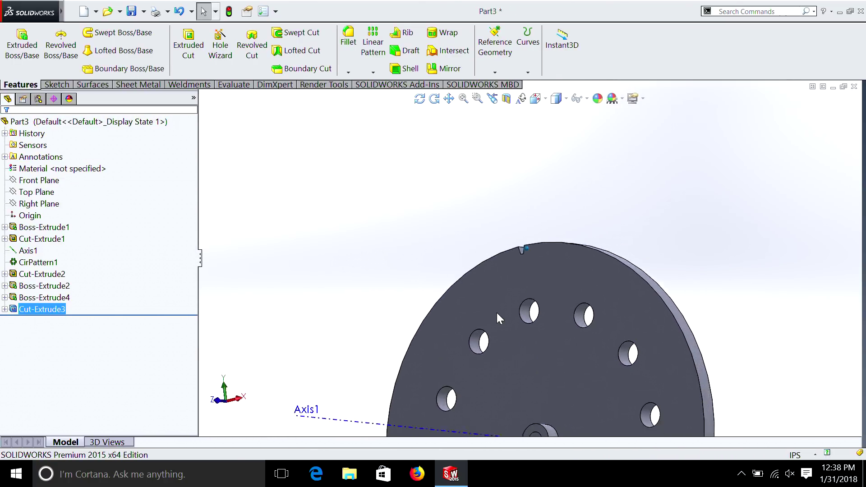
pyautogui.moveTo(497, 313); pyautogui.dragTo(501, 296, button='middle')
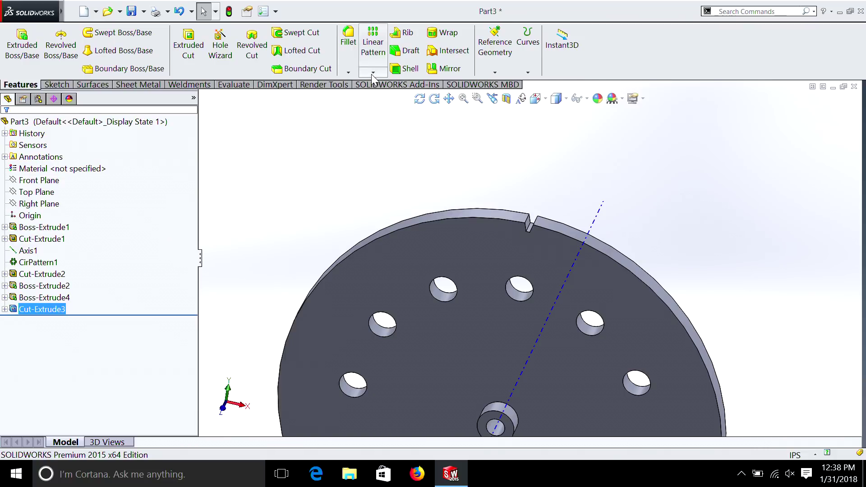
pyautogui.click(373, 74)
pyautogui.click(380, 103)
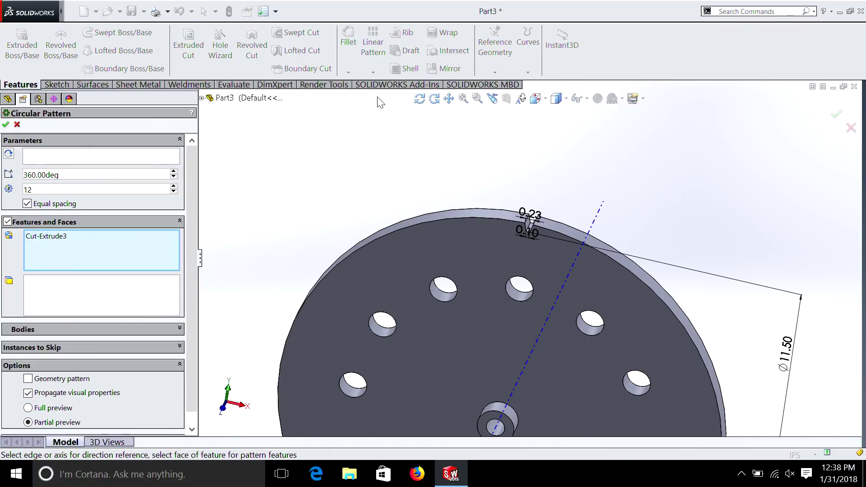
pyautogui.click(120, 158)
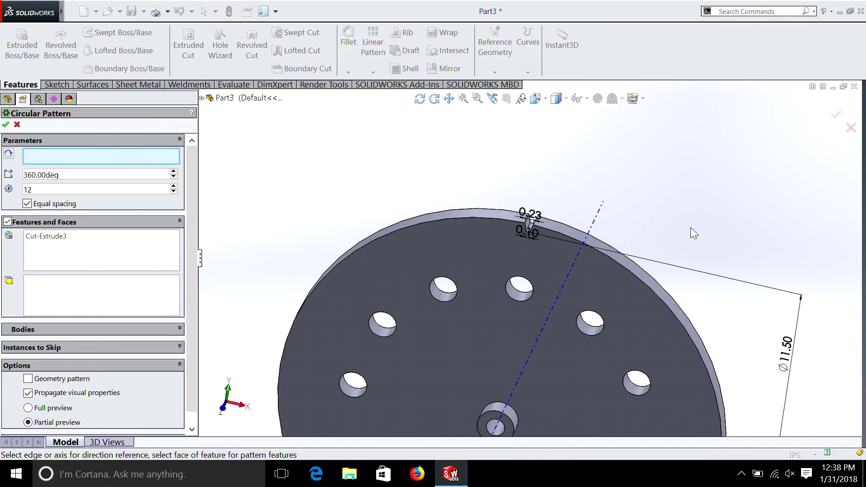
pyautogui.click(596, 222)
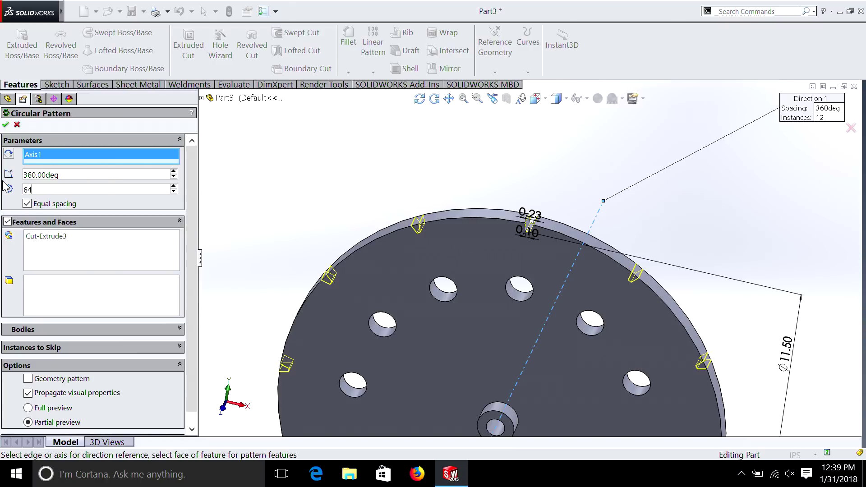
pyautogui.write('64')
pyautogui.press('Return')
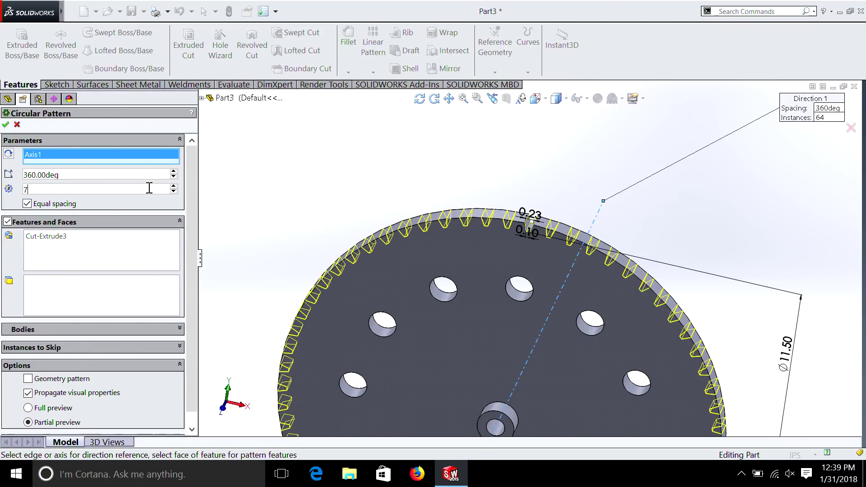
# Increase the notch pattern's instance count to 72, raise it further to 96, and create the circular pattern
pyautogui.write('72')
pyautogui.press('Return')
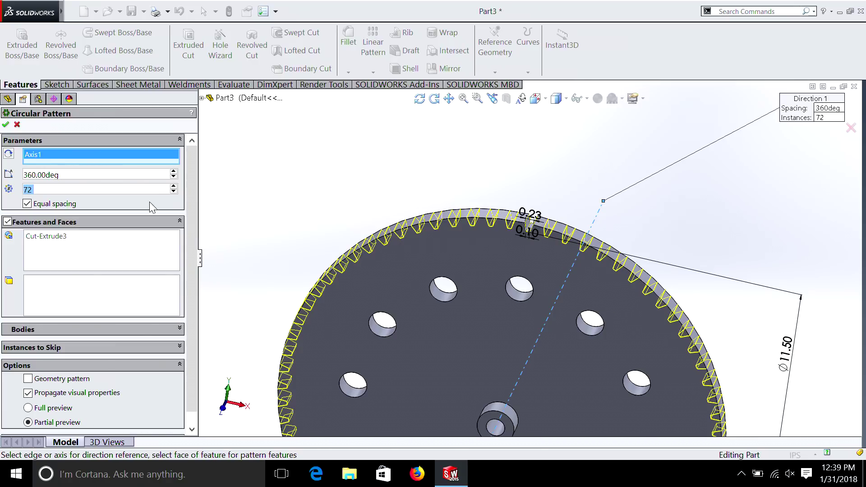
pyautogui.click(173, 186)
pyautogui.click(174, 186)
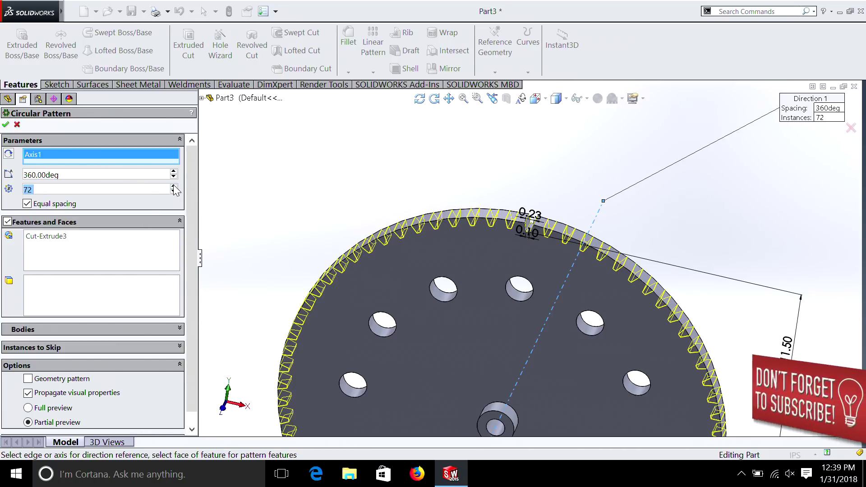
pyautogui.click(174, 186)
pyautogui.click(174, 186)
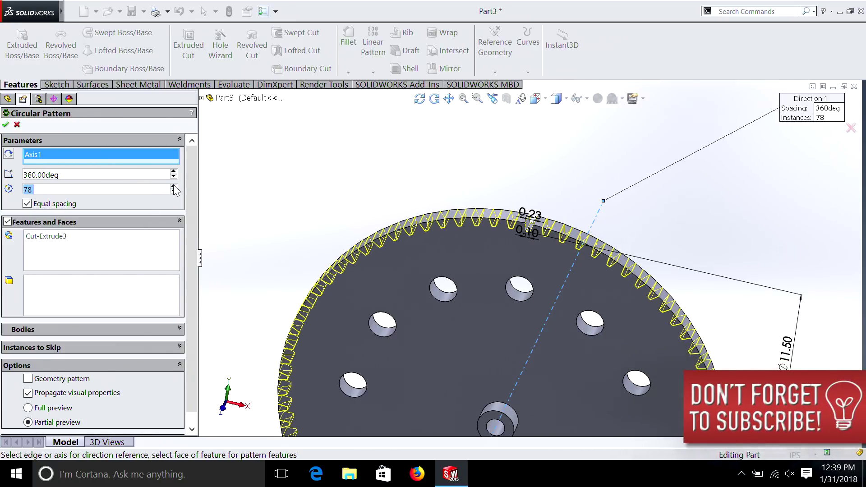
pyautogui.click(173, 187)
pyautogui.click(173, 186)
pyautogui.click(173, 186)
pyautogui.click(173, 186)
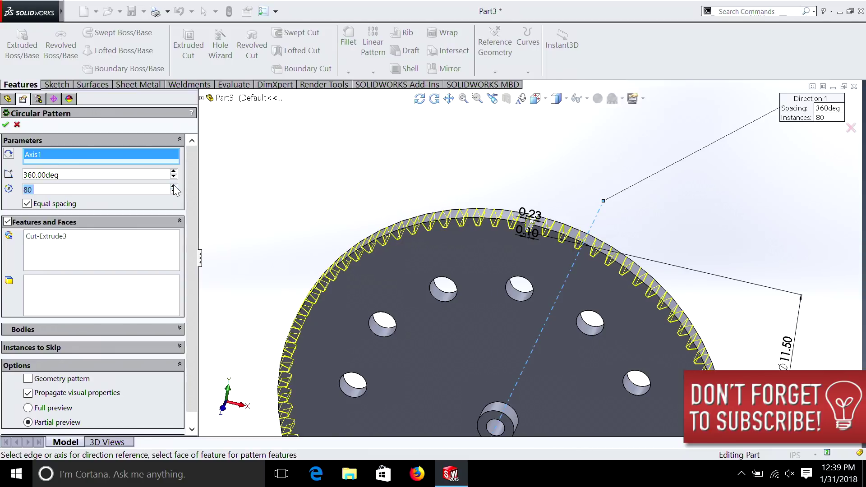
pyautogui.click(173, 187)
pyautogui.click(173, 186)
pyautogui.click(173, 187)
pyautogui.click(173, 187)
pyautogui.click(174, 186)
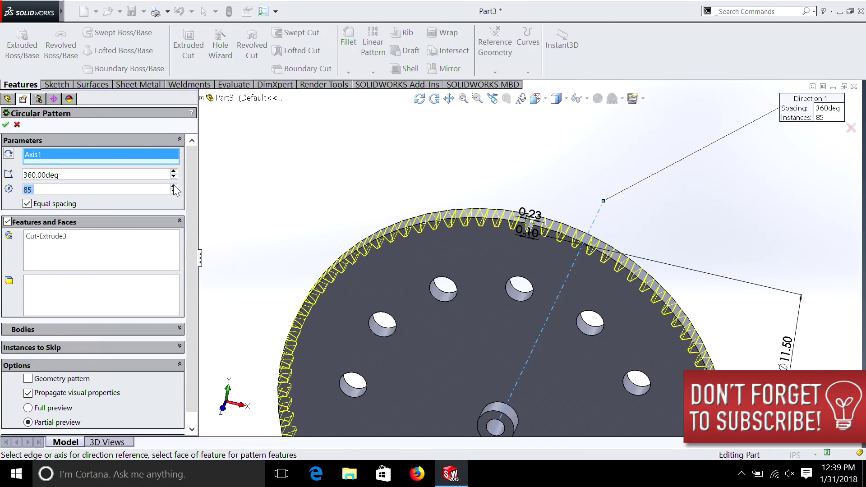
pyautogui.click(173, 186)
pyautogui.click(173, 186)
pyautogui.click(173, 186)
pyautogui.click(174, 186)
pyautogui.click(173, 186)
pyautogui.click(173, 186)
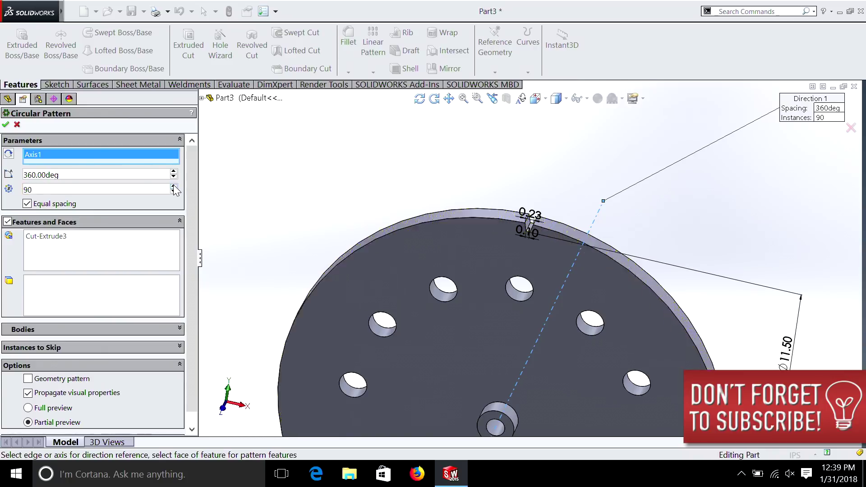
pyautogui.click(173, 186)
pyautogui.click(173, 187)
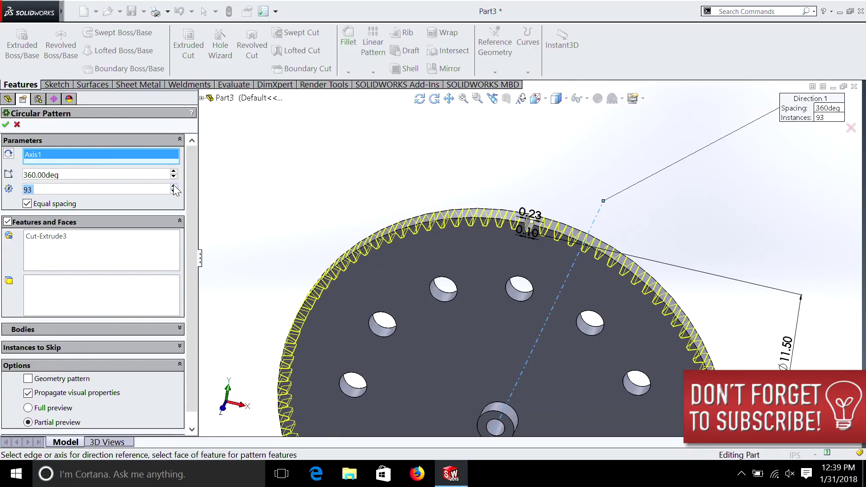
pyautogui.click(173, 186)
pyautogui.click(174, 186)
pyautogui.click(173, 187)
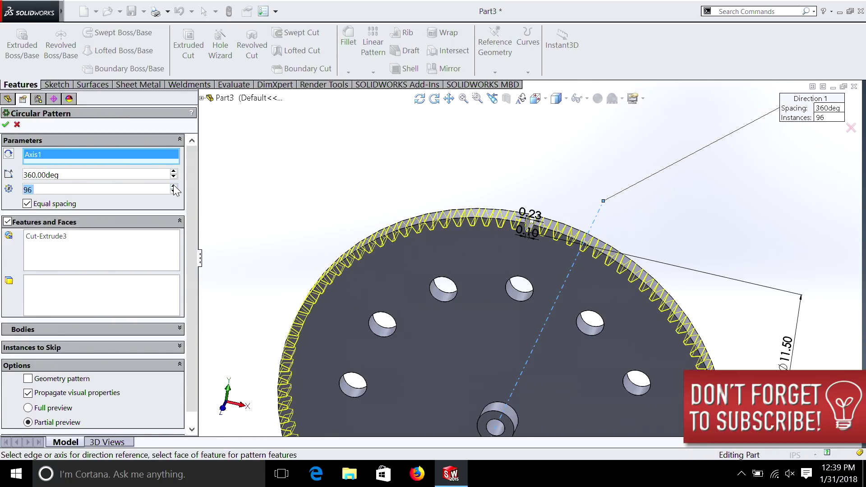
pyautogui.click(6, 125)
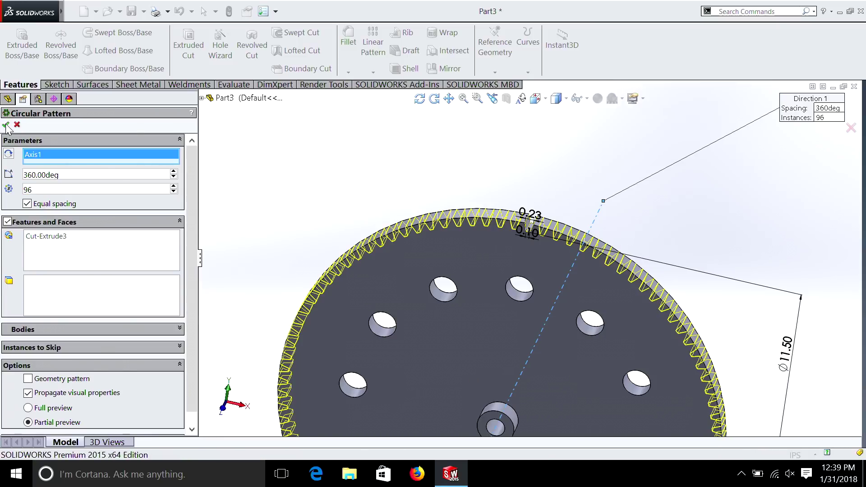
# Edit the notch circular pattern and set its instance count to 112
pyautogui.hotkey('ctrl', '1')
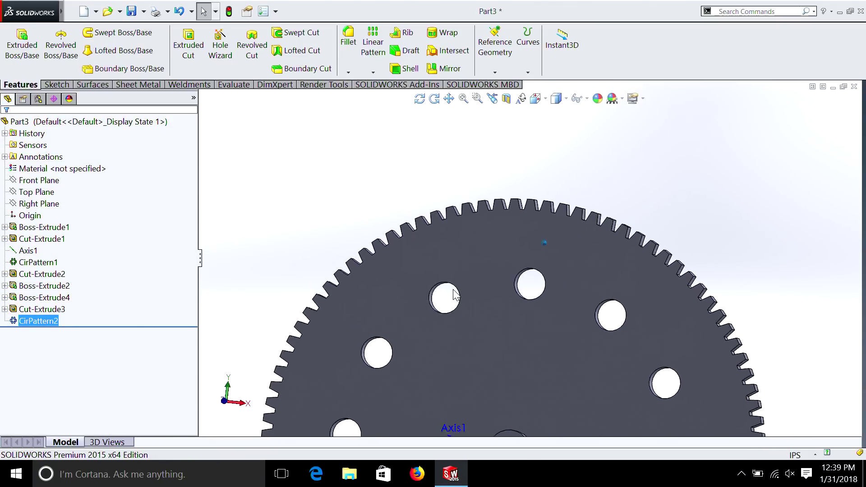
pyautogui.rightClick(36, 322)
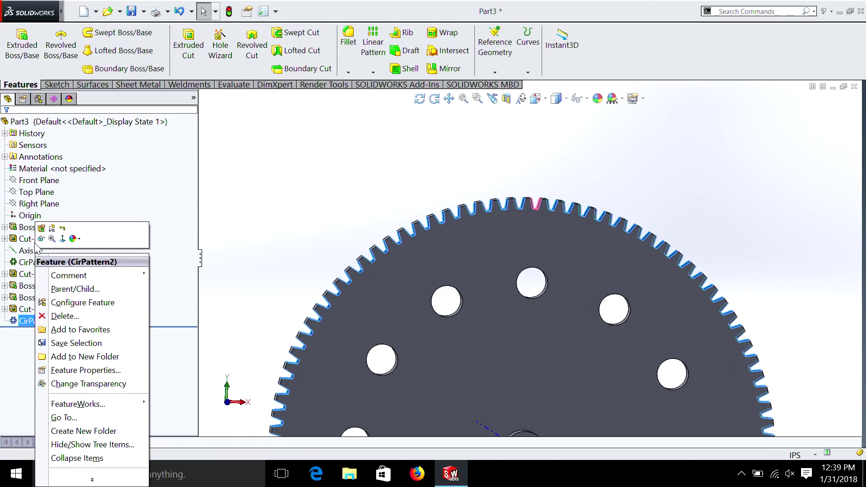
pyautogui.click(40, 230)
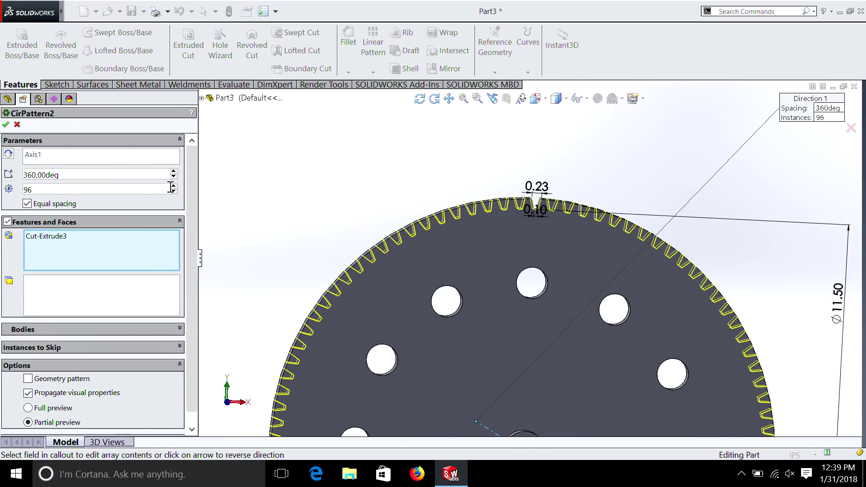
pyautogui.click(173, 186)
pyautogui.click(173, 187)
pyautogui.click(172, 187)
pyautogui.click(173, 186)
pyautogui.click(173, 187)
pyautogui.click(173, 187)
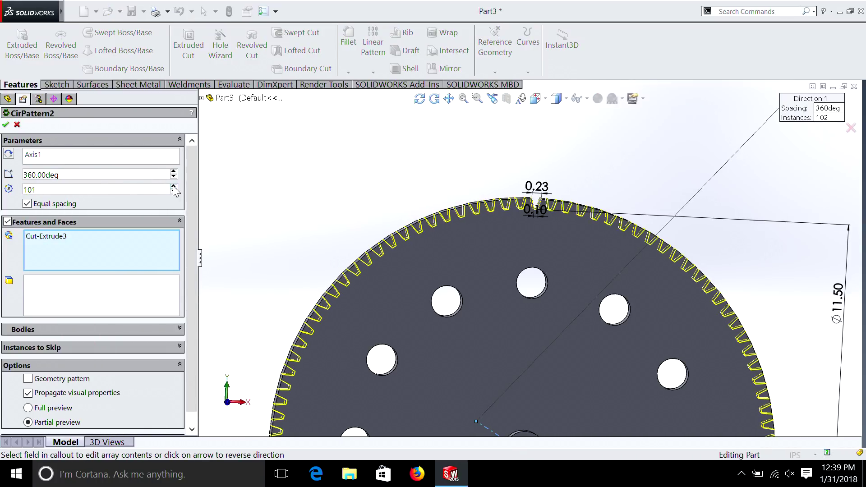
pyautogui.click(173, 186)
pyautogui.click(173, 186)
pyautogui.doubleClick(173, 186)
pyautogui.doubleClick(173, 186)
pyautogui.doubleClick(172, 187)
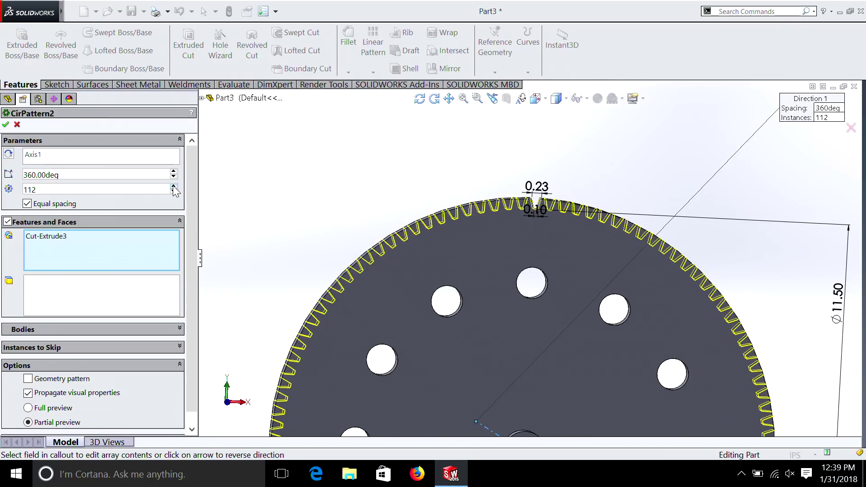
pyautogui.doubleClick(172, 186)
pyautogui.click(173, 186)
pyautogui.click(172, 186)
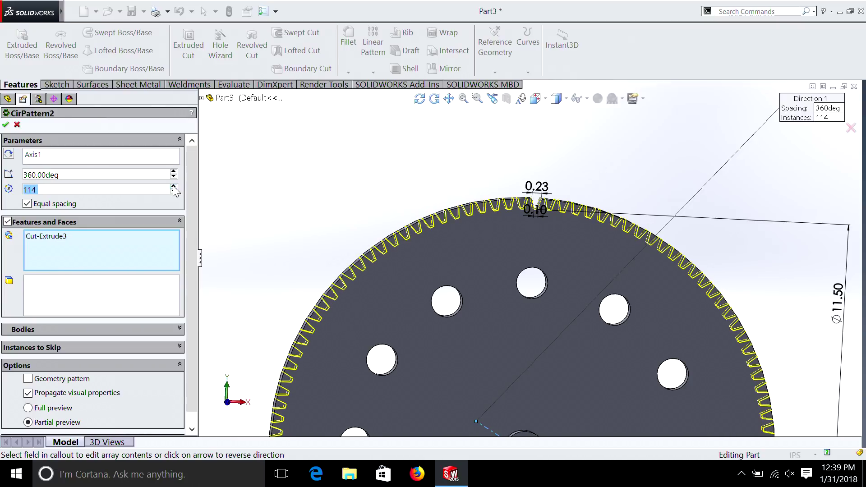
pyautogui.doubleClick(173, 192)
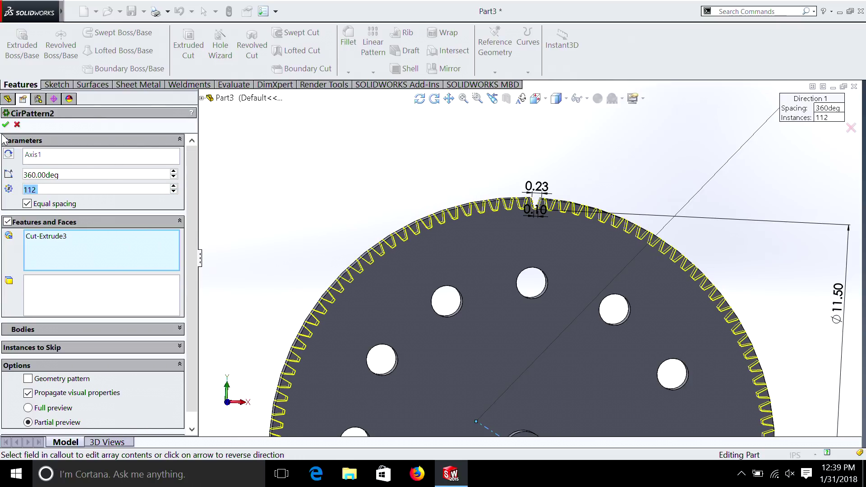
pyautogui.press('Return')
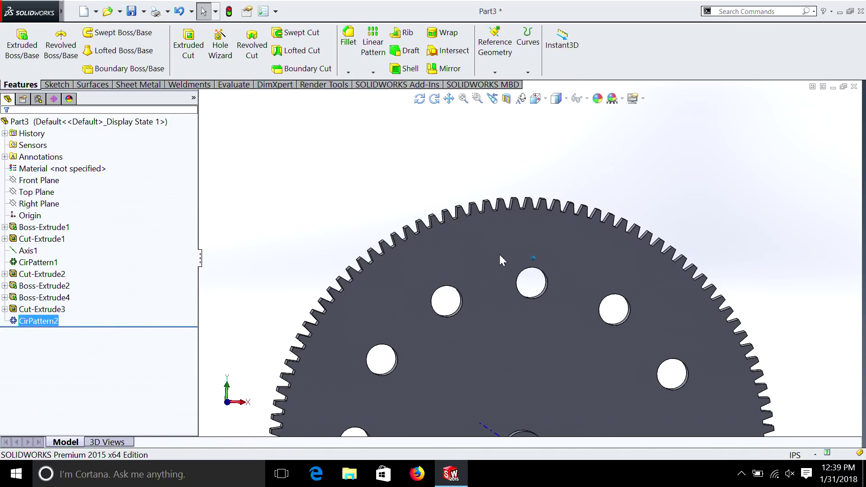
pyautogui.press('Up')
pyautogui.press('Up')
pyautogui.press('Up')
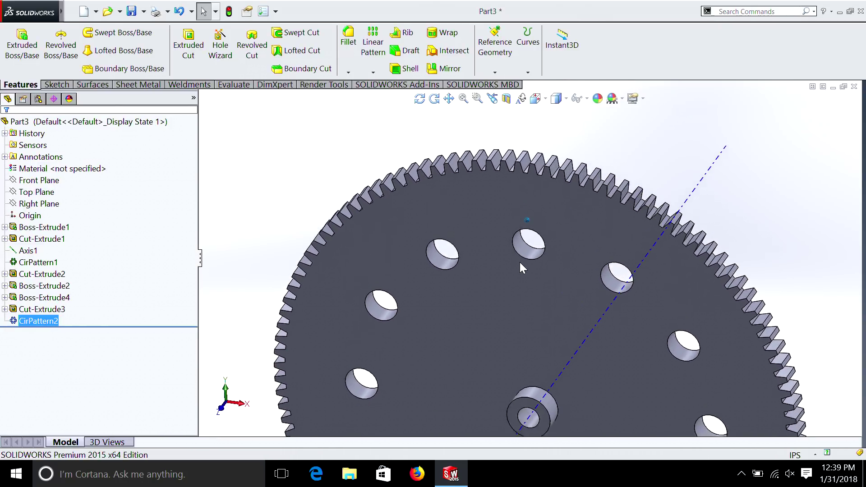
pyautogui.press('Left')
pyautogui.press('Left')
pyautogui.press('Left')
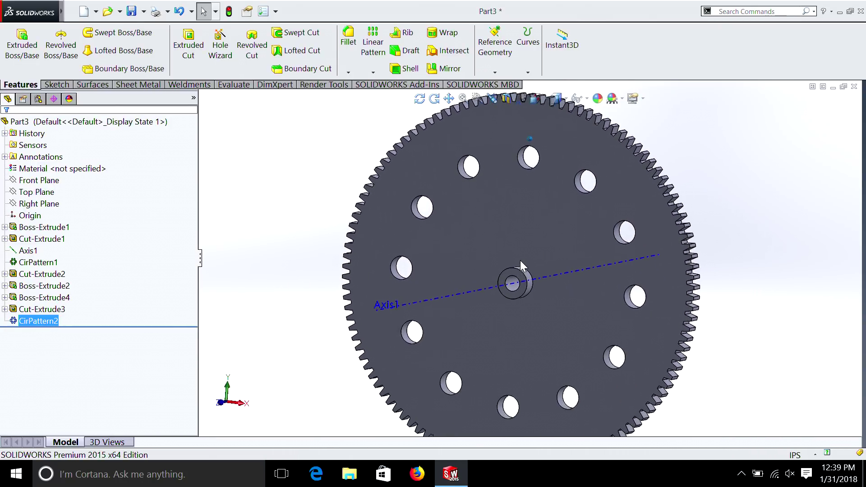